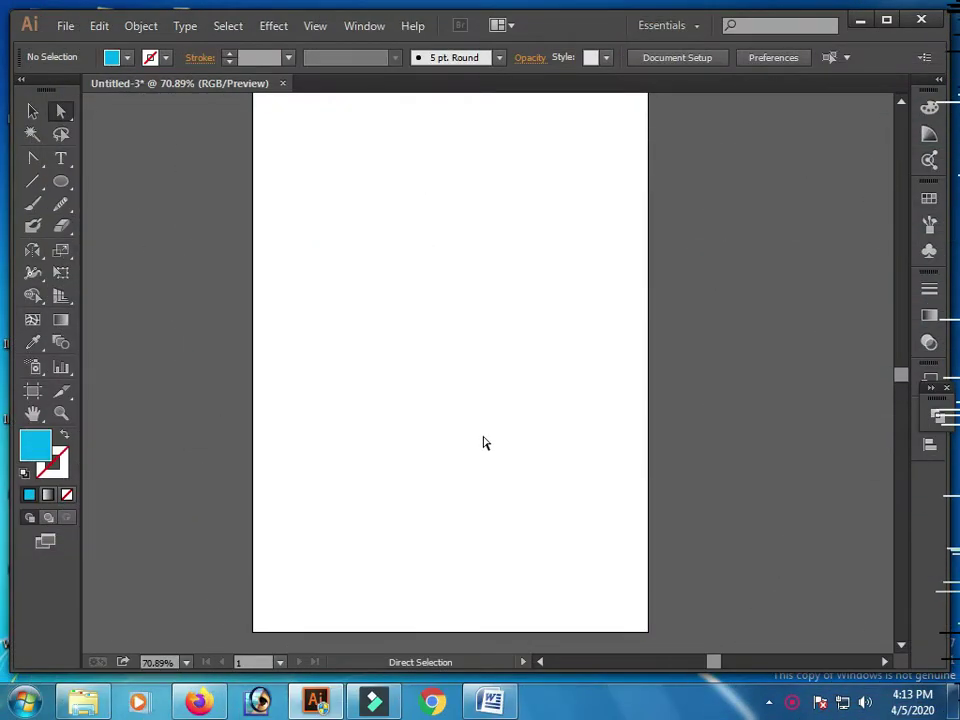
# - Zoom into the artboard and draw a cyan circle in its middle with the Ellipse tool
pyautogui.press('z')
pyautogui.moveTo(294, 287); pyautogui.dragTo(617, 538)
pyautogui.moveTo(61, 181); pyautogui.dragTo(180, 231)
pyautogui.moveTo(395, 319)
pyautogui.mouseDown()
pyautogui.moveTo(612, 545)
pyautogui.moveTo(540, 442)
pyautogui.mouseUp()
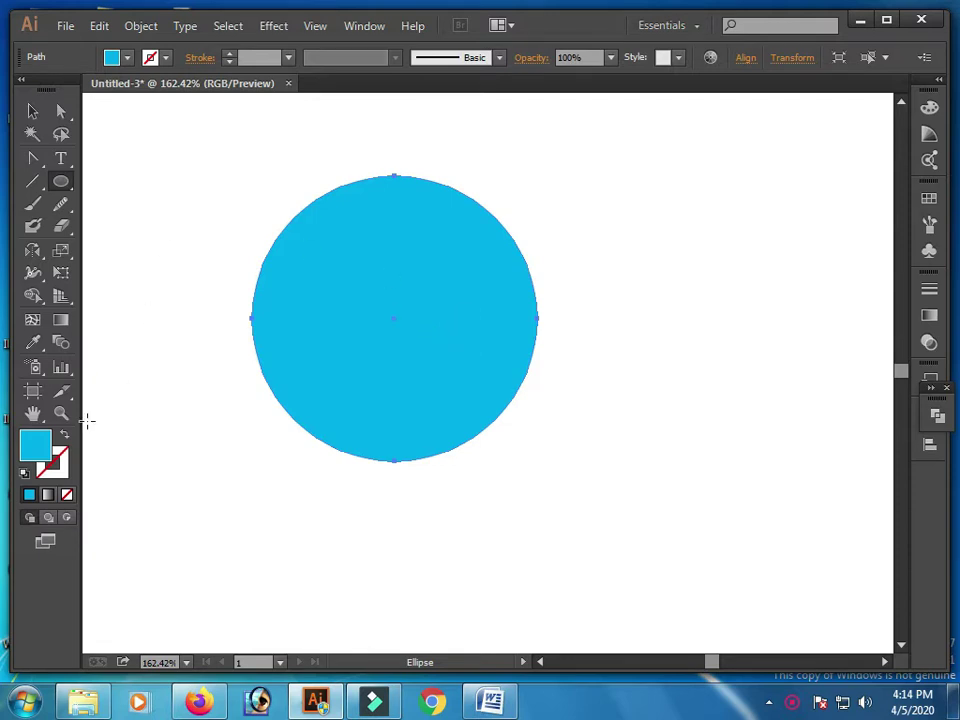
# - Fill the circle with a linear gradient of cyan and blue stops, removing the white stop
pyautogui.click(929, 315)
pyautogui.click(788, 406)
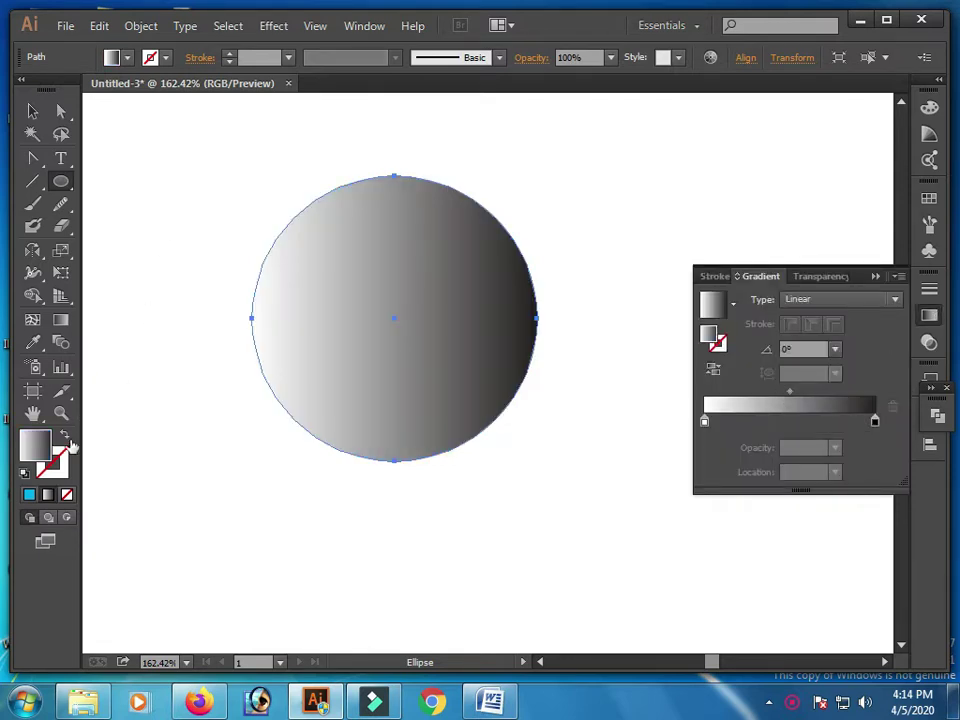
pyautogui.click(127, 57)
pyautogui.moveTo(103, 98)
pyautogui.mouseDown()
pyautogui.moveTo(724, 420)
pyautogui.moveTo(706, 470)
pyautogui.mouseUp()
pyautogui.moveTo(724, 421); pyautogui.dragTo(704, 421)
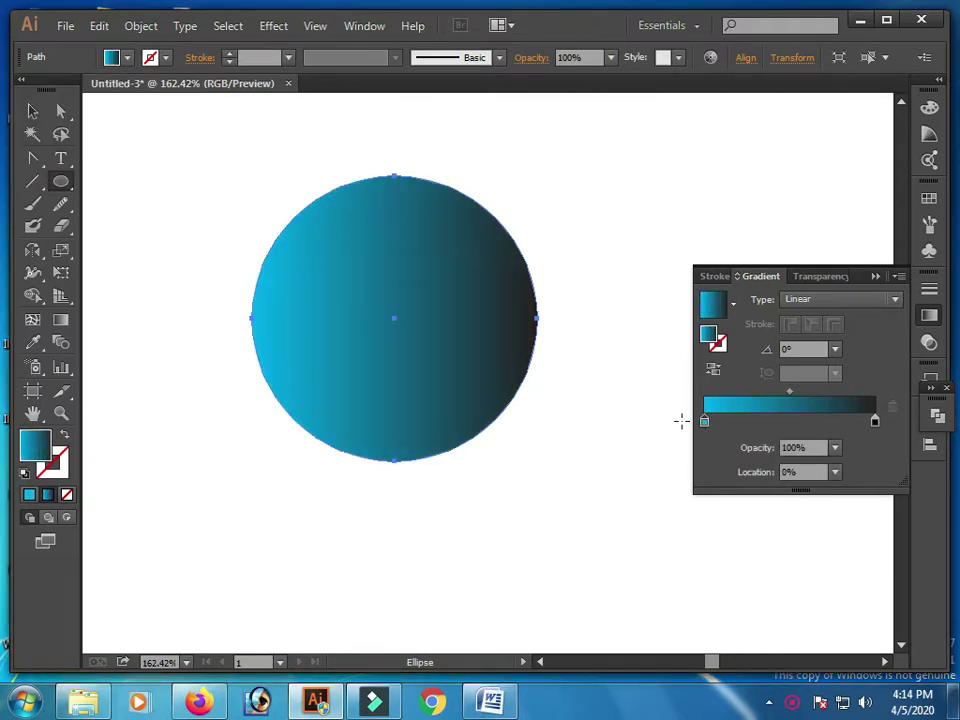
pyautogui.click(127, 57)
pyautogui.moveTo(144, 101); pyautogui.dragTo(852, 428)
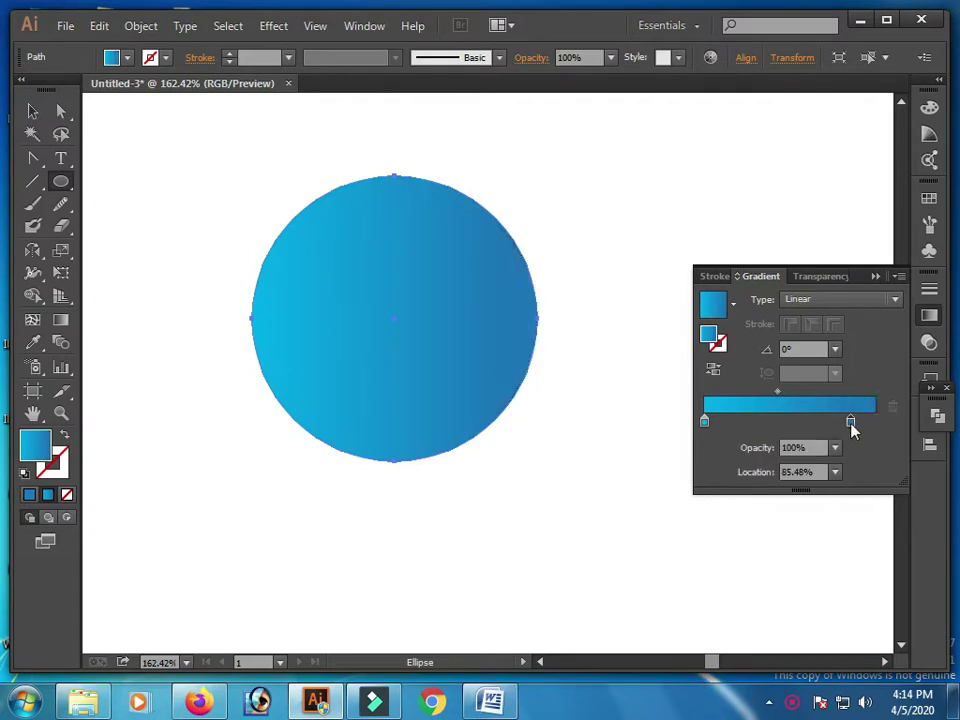
pyautogui.moveTo(790, 392); pyautogui.dragTo(795, 399)
# - Set the left gradient stop to 70% opacity and run the gradient vertically top to bottom
pyautogui.click(705, 421)
pyautogui.click(836, 451)
pyautogui.click(855, 374)
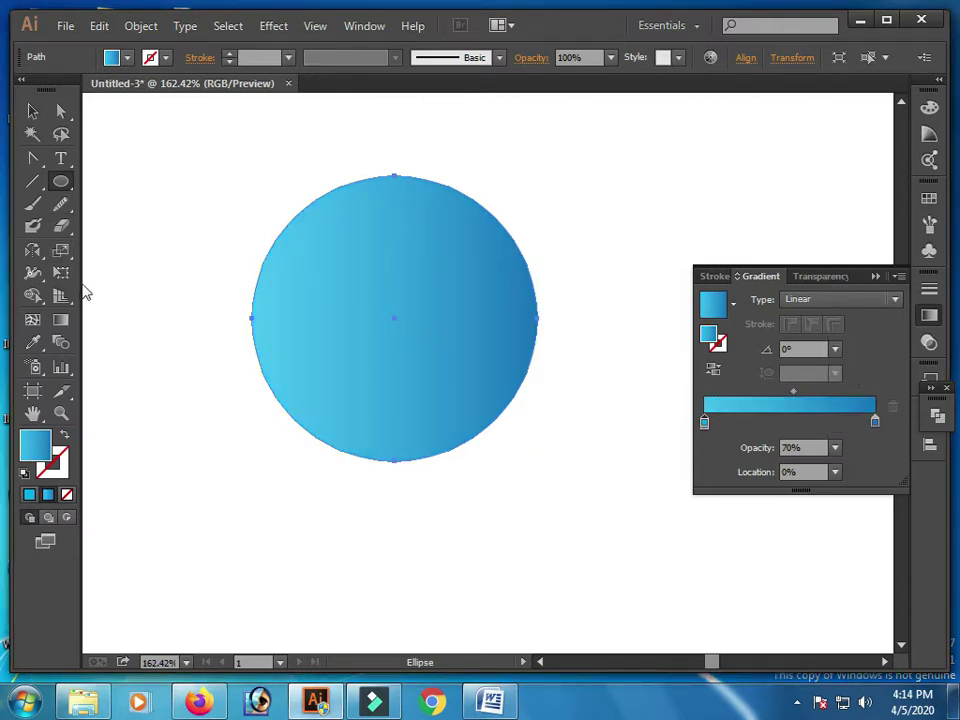
pyautogui.click(61, 319)
pyautogui.moveTo(392, 191); pyautogui.dragTo(396, 429)
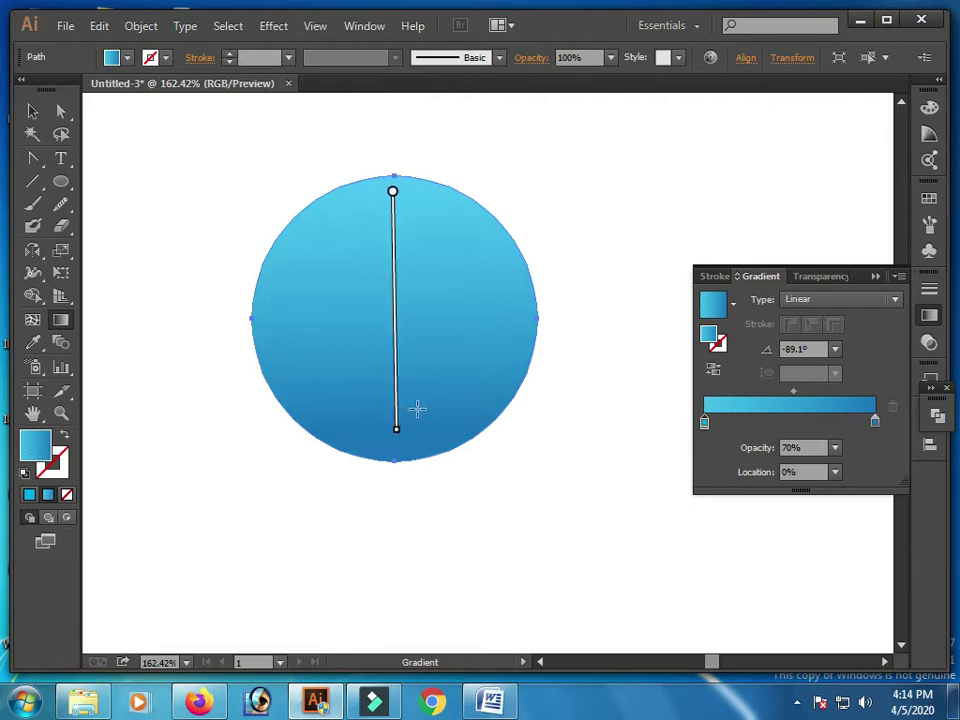
pyautogui.moveTo(379, 185); pyautogui.dragTo(381, 440)
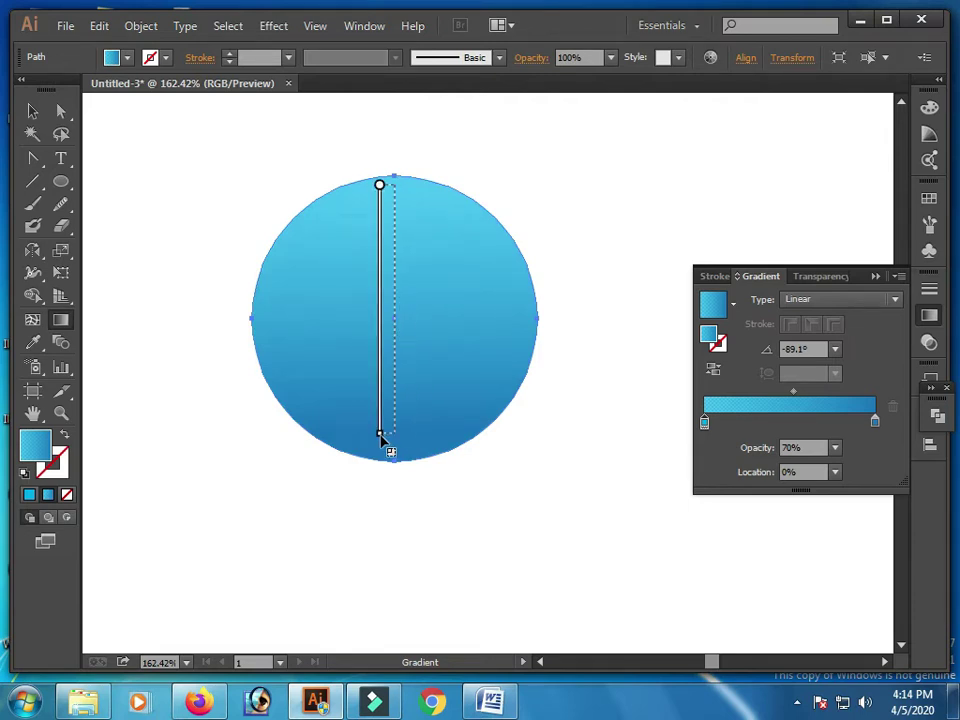
# - Create an inner circle with Offset Path at a negative offset, then enlarge it to 2.13 in
pyautogui.press('v')
pyautogui.click(249, 168)
pyautogui.click(300, 240)
pyautogui.click(141, 25)
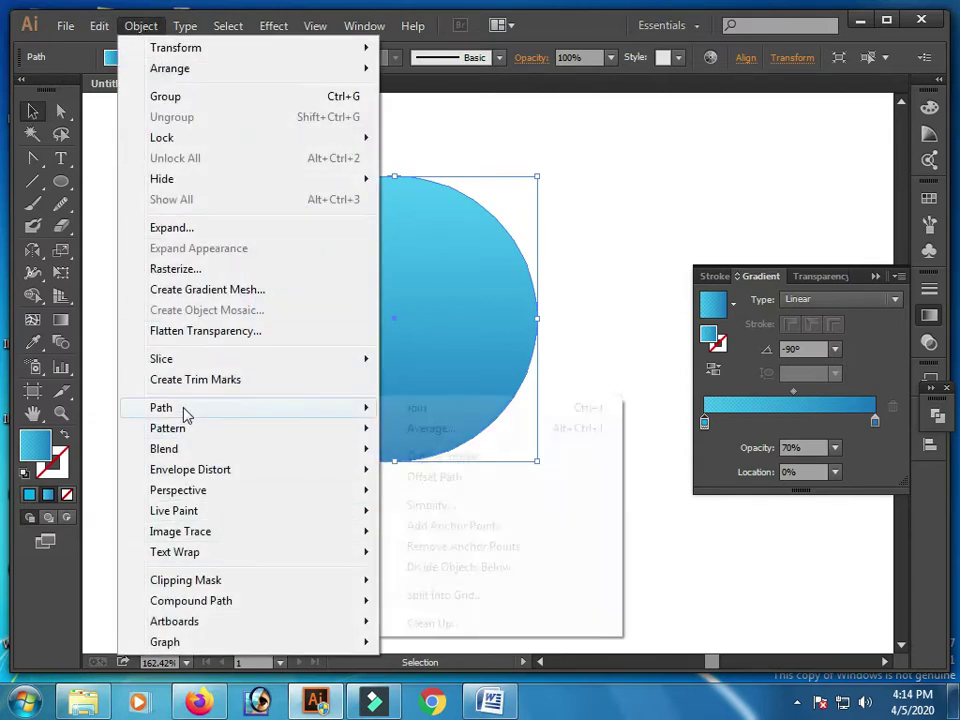
pyautogui.click(430, 476)
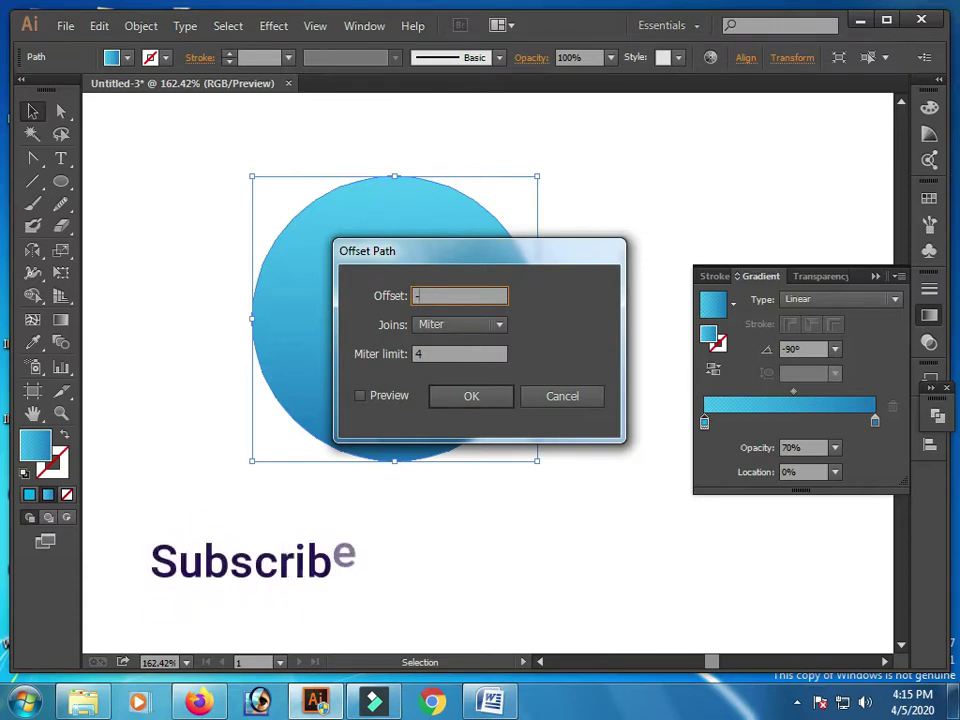
pyautogui.write('34')
pyautogui.press('Return')
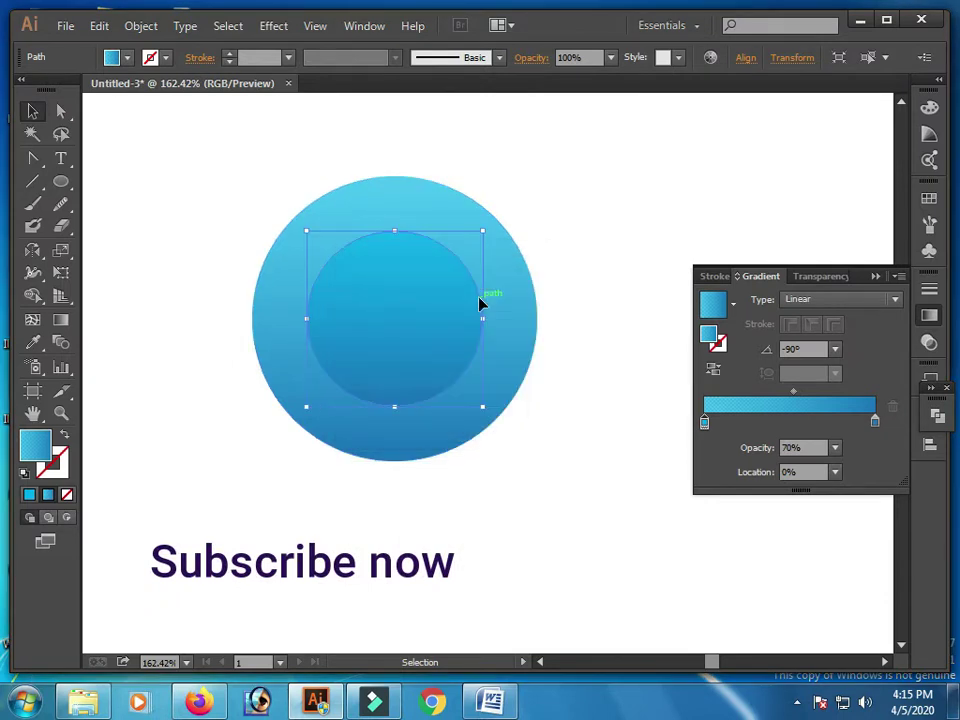
pyautogui.moveTo(483, 407); pyautogui.dragTo(512, 439)
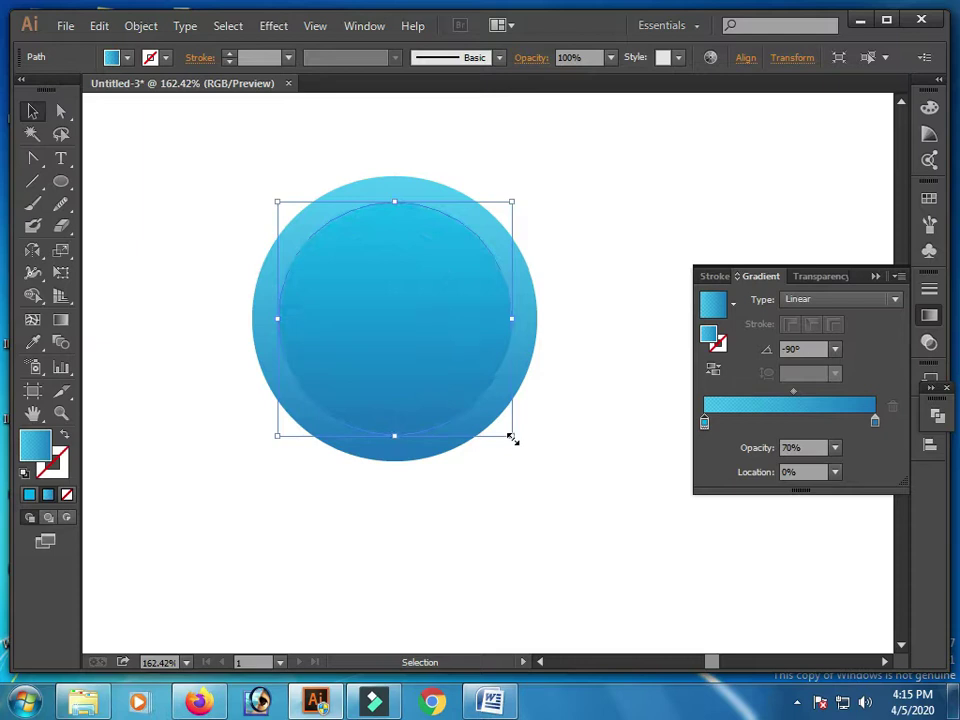
# - Reverse the inner circle's gradient bottom-to-top so its top is darker
pyautogui.click(61, 320)
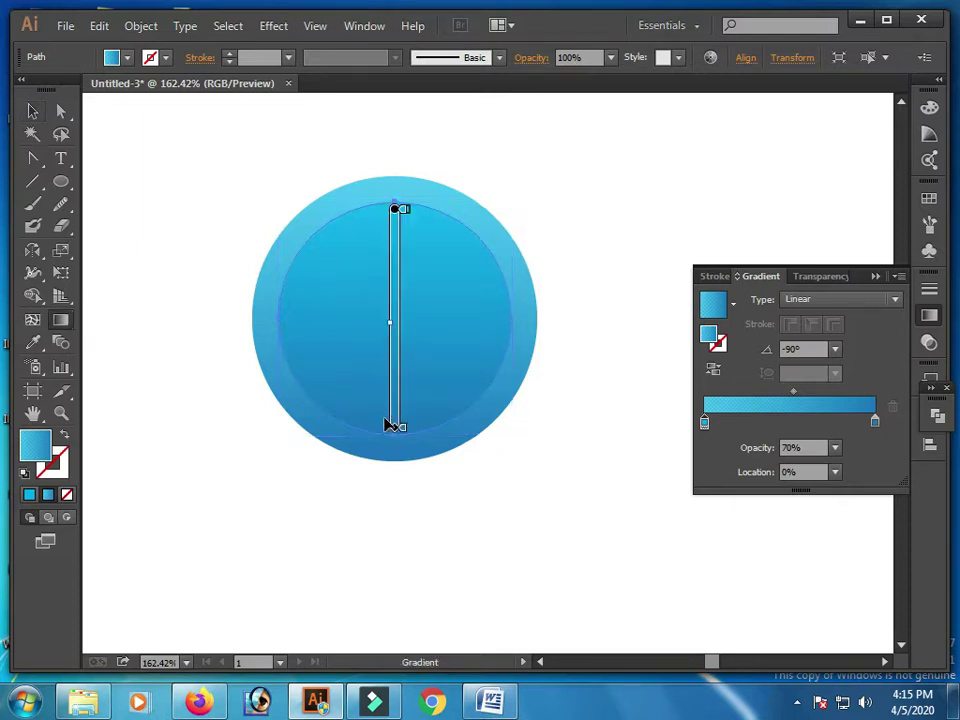
pyautogui.moveTo(390, 424); pyautogui.dragTo(409, 210)
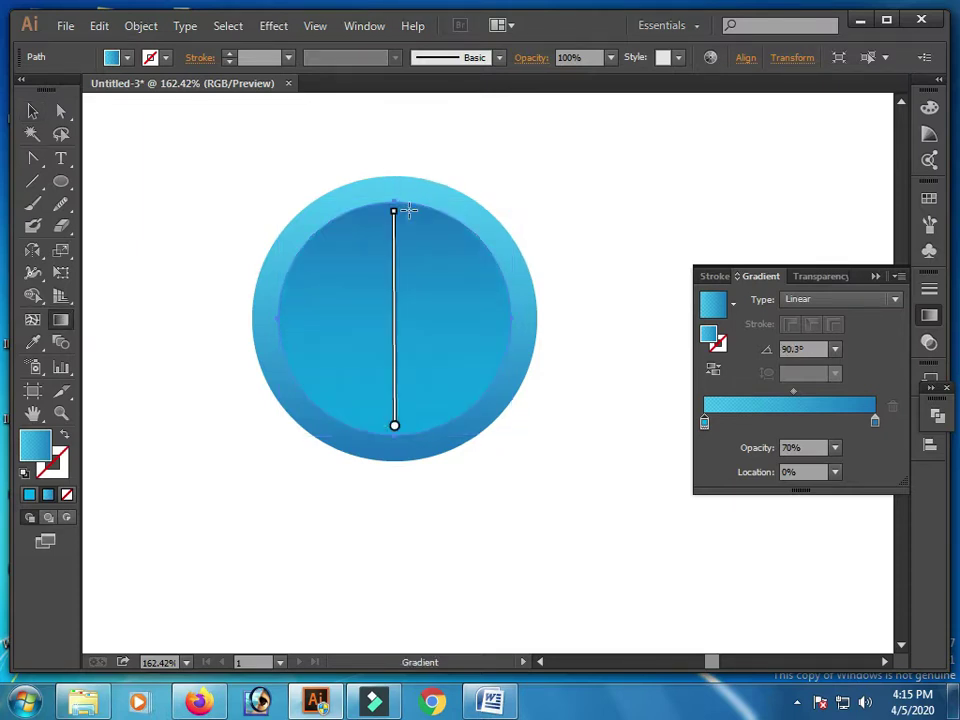
pyautogui.click(32, 111)
pyautogui.click(318, 537)
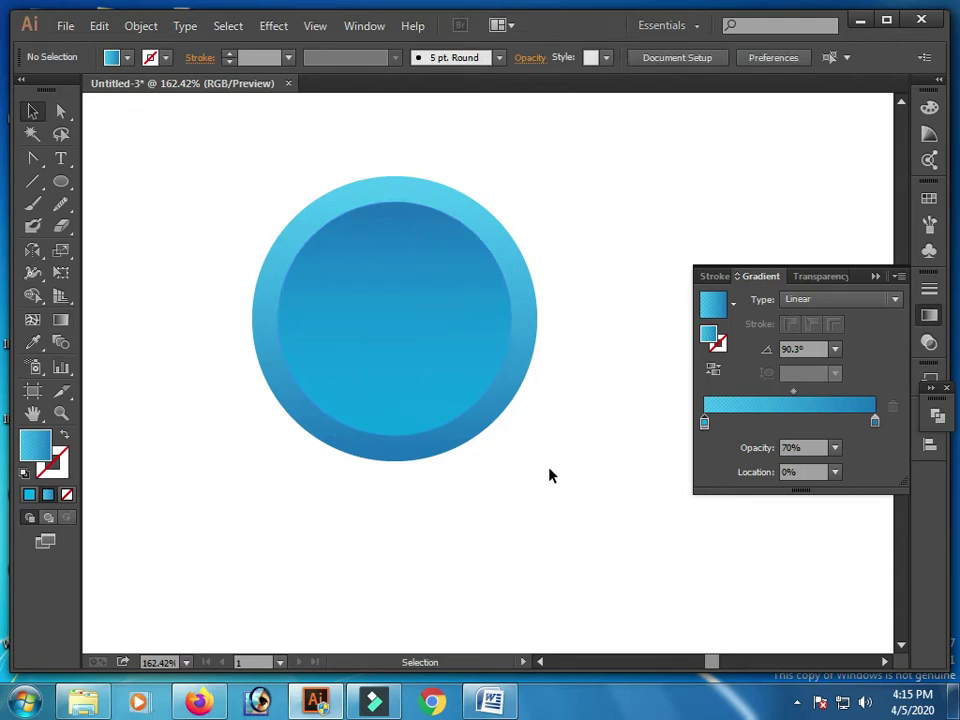
pyautogui.click(377, 296)
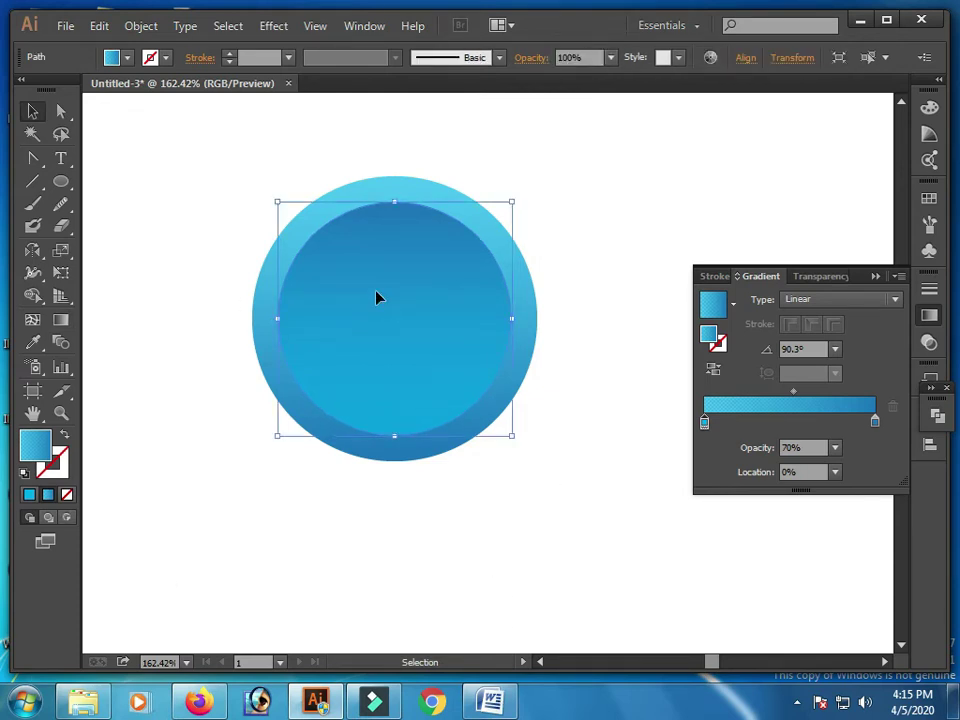
# - Draw a three-sided polygon at the circle's lower left, discarding two earlier attempts
pyautogui.click(416, 556)
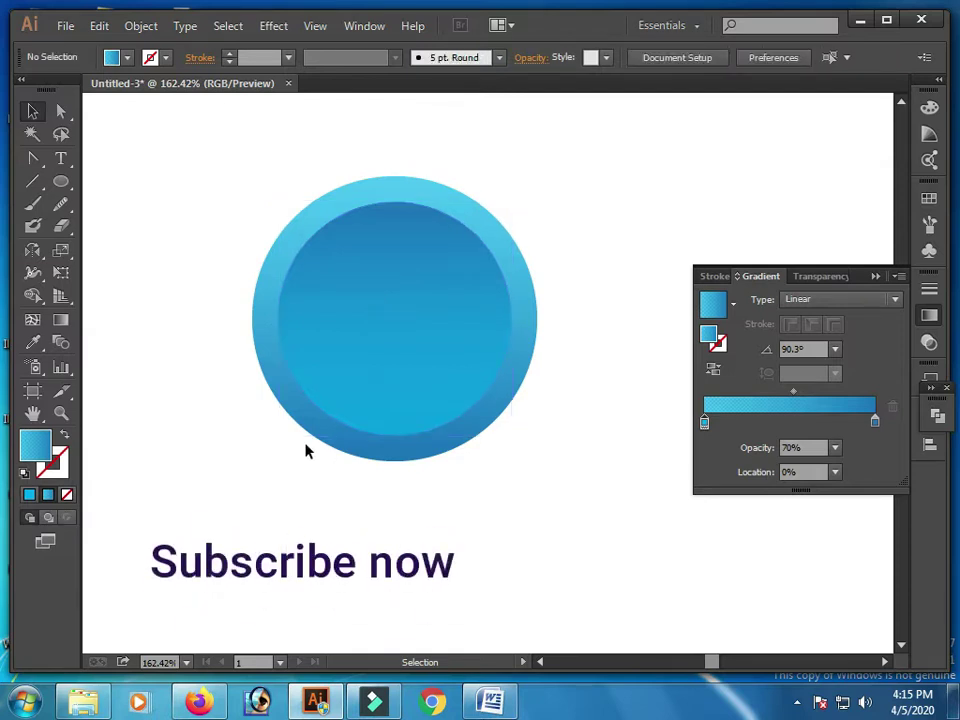
pyautogui.moveTo(61, 181)
pyautogui.mouseDown()
pyautogui.moveTo(140, 247)
pyautogui.moveTo(170, 350)
pyautogui.moveTo(165, 340)
pyautogui.mouseUp()
pyautogui.hotkey('ctrl', 'z')
pyautogui.moveTo(348, 273)
pyautogui.mouseDown()
pyautogui.moveTo(414, 357)
pyautogui.moveTo(383, 343)
pyautogui.mouseUp()
pyautogui.hotkey('ctrl', 'z')
pyautogui.moveTo(185, 433)
pyautogui.mouseDown()
pyautogui.moveTo(218, 501)
pyautogui.moveTo(237, 466)
pyautogui.mouseUp()
pyautogui.press('Up')
pyautogui.press('Down')
pyautogui.press('Down')
pyautogui.press('Down')
pyautogui.press('Down')
pyautogui.press('Down')
pyautogui.press('Down')
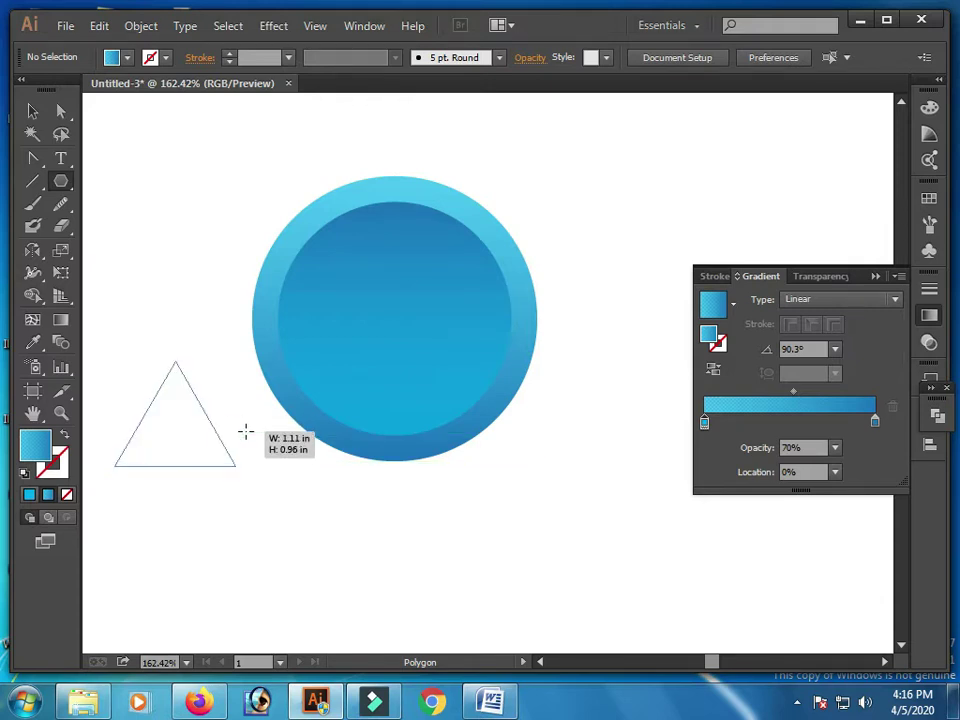
pyautogui.moveTo(237, 466); pyautogui.dragTo(237, 466)
# - Check the triangle's fill swatches without changing its colour, then select the inner circle
pyautogui.click(32, 111)
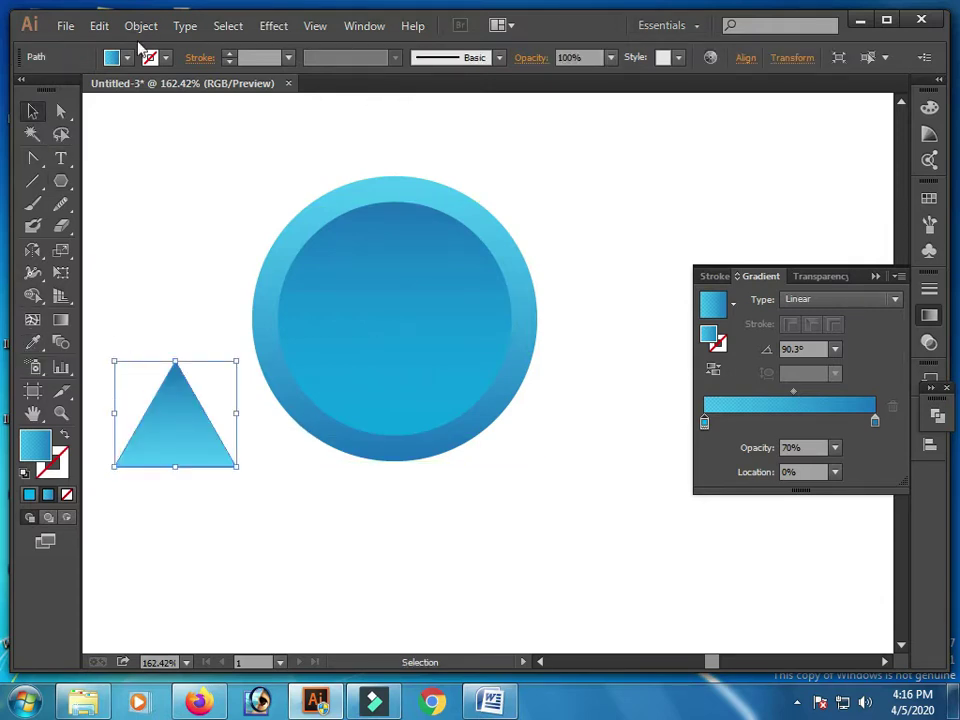
pyautogui.click(127, 58)
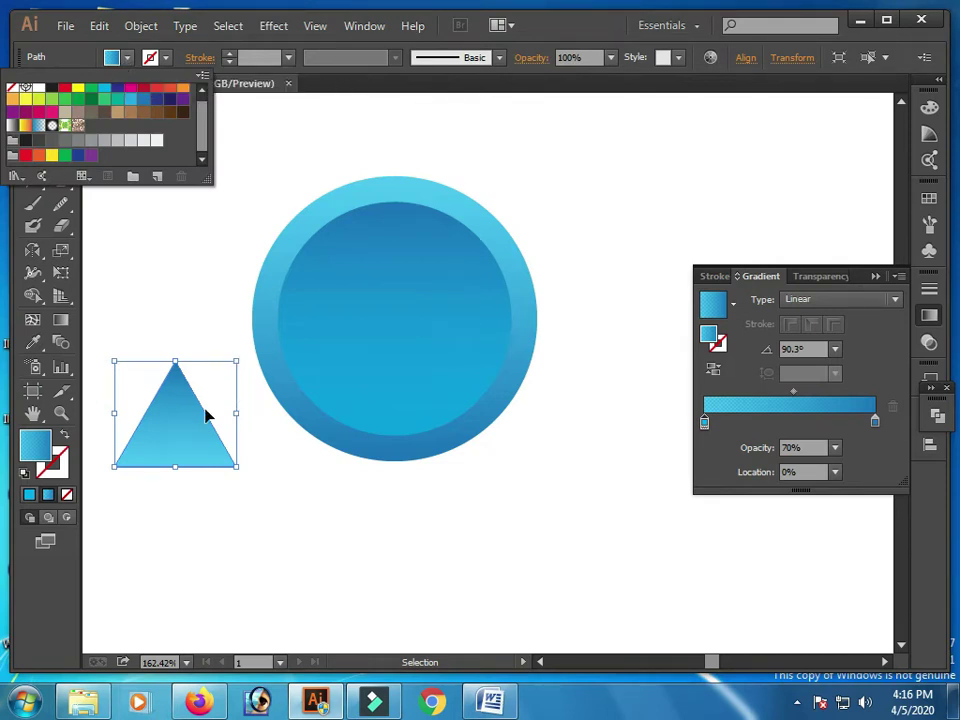
pyautogui.click(302, 484)
pyautogui.click(370, 318)
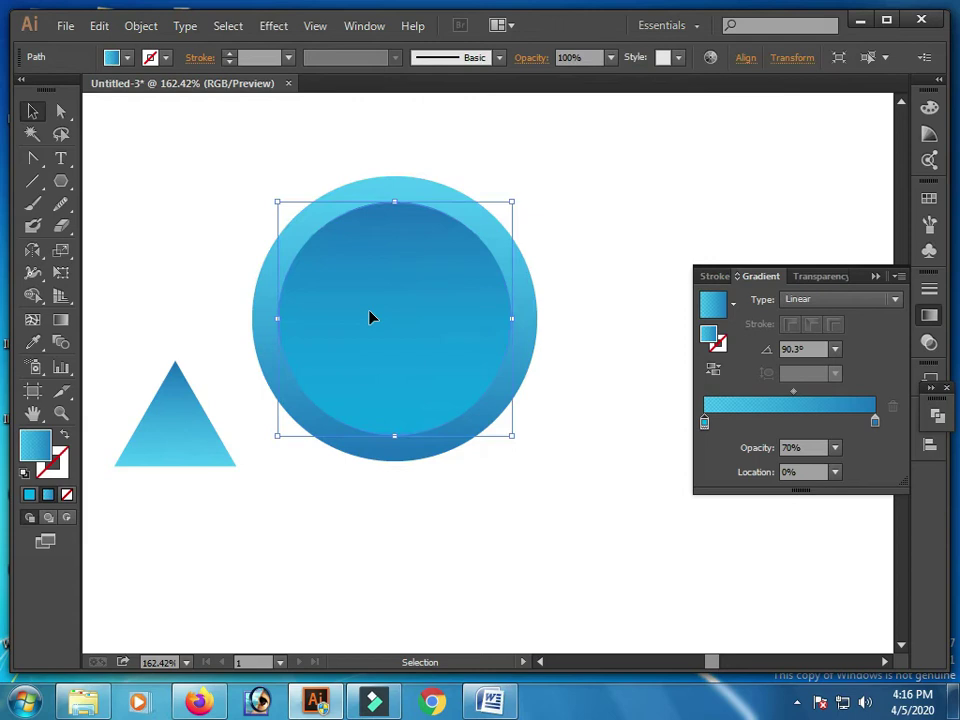
# - Paste a copy of the inner circle in front, shrink it to 1.87 in, and fill it white
pyautogui.click(100, 26)
pyautogui.click(139, 122)
pyautogui.click(100, 26)
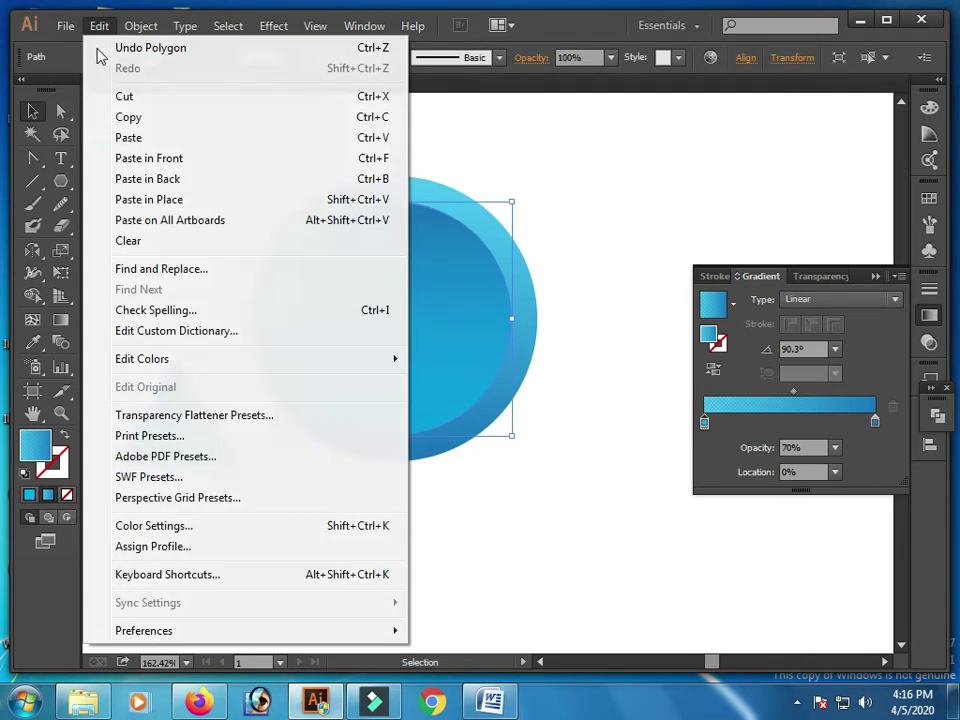
pyautogui.click(165, 158)
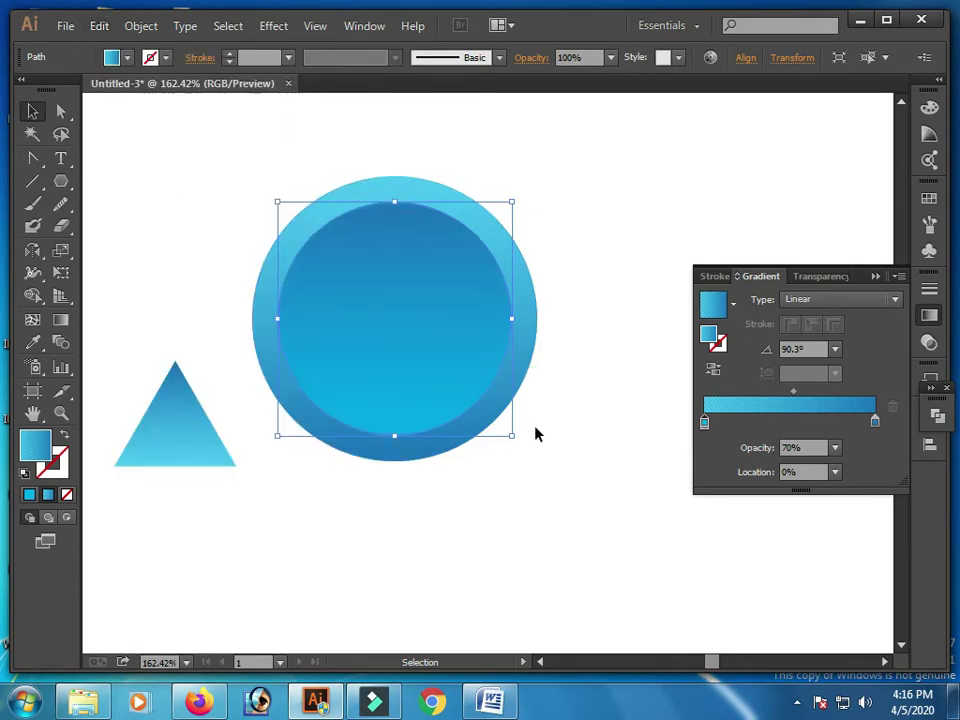
pyautogui.moveTo(511, 440); pyautogui.dragTo(497, 429)
pyautogui.click(115, 57)
pyautogui.click(30, 93)
pyautogui.click(557, 486)
# - Rotate the triangle 90° to point right and centre it inside the ring
pyautogui.click(187, 442)
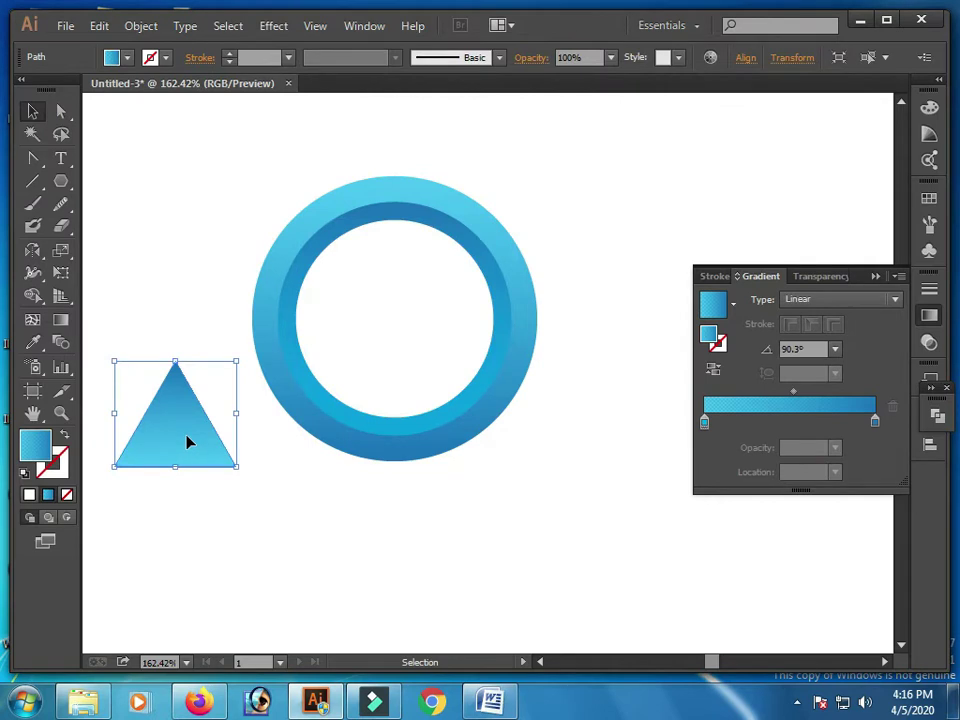
pyautogui.moveTo(238, 358)
pyautogui.mouseDown()
pyautogui.moveTo(274, 444)
pyautogui.moveTo(246, 495)
pyautogui.mouseUp()
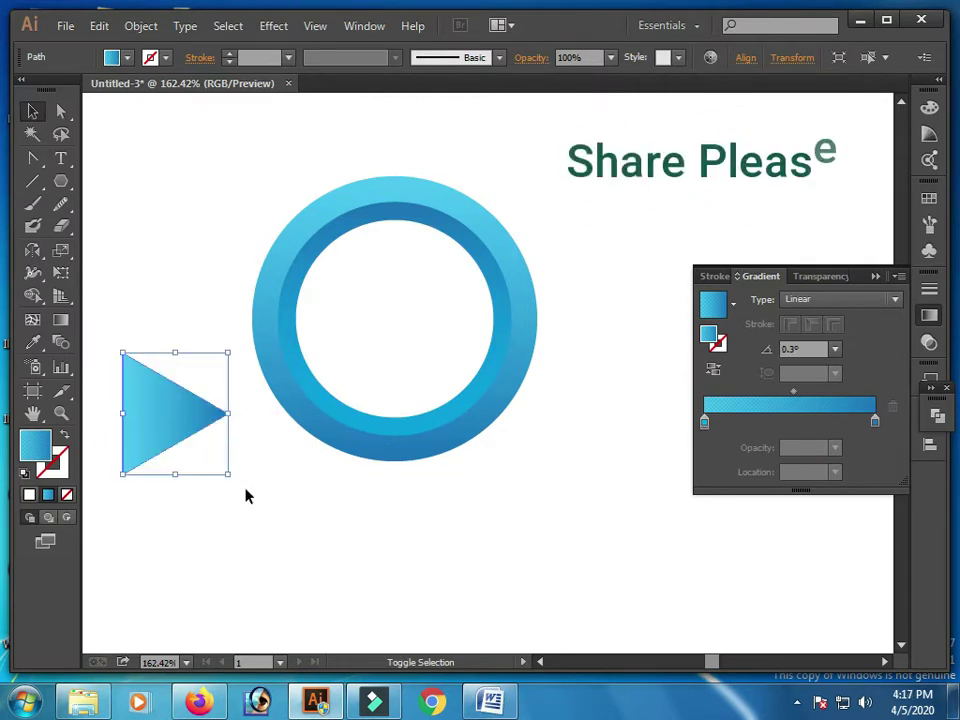
pyautogui.moveTo(162, 418); pyautogui.dragTo(392, 320)
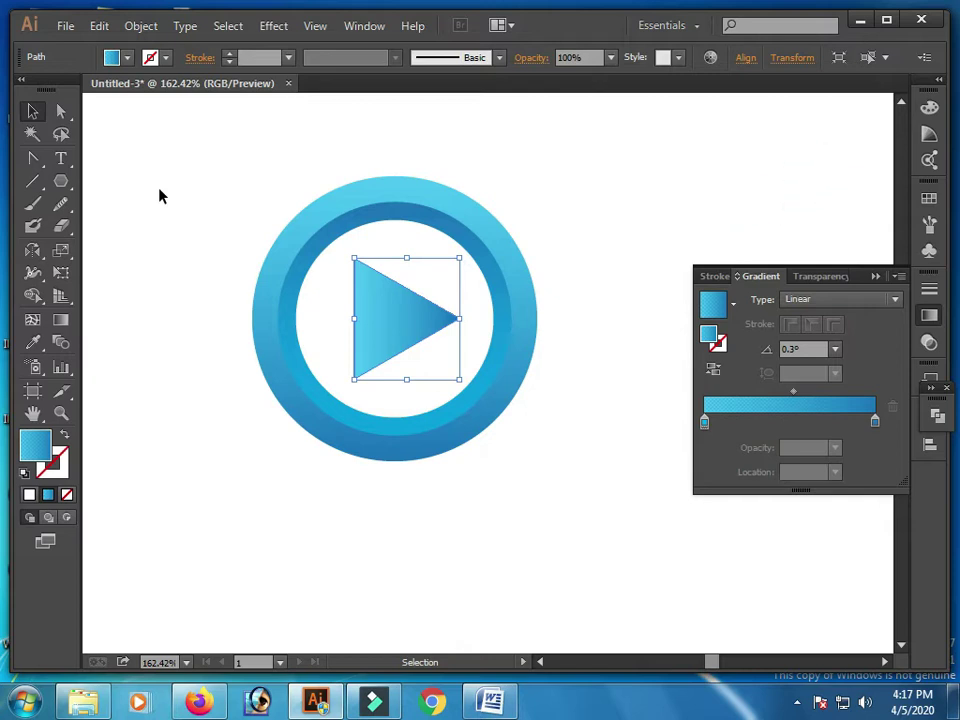
pyautogui.moveTo(401, 316)
pyautogui.mouseDown()
pyautogui.moveTo(418, 316)
pyautogui.moveTo(401, 317)
pyautogui.mouseUp()
# - Angle the triangle's gradient diagonally at 129.4° from its top-left corner, then select all icon parts
pyautogui.click(609, 454)
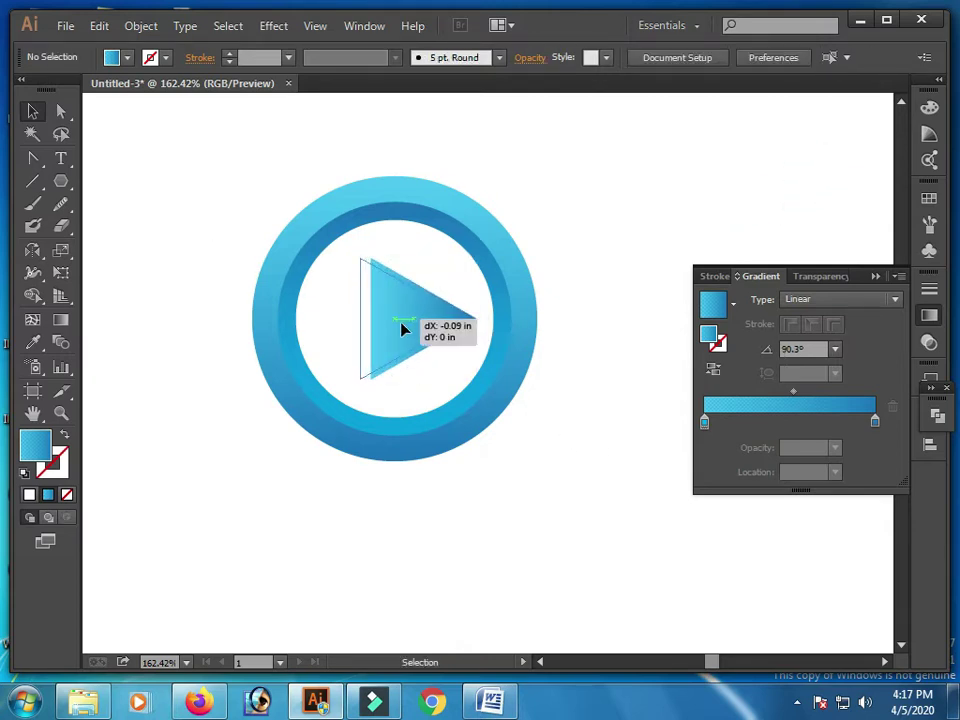
pyautogui.click(61, 319)
pyautogui.moveTo(407, 324); pyautogui.dragTo(410, 342)
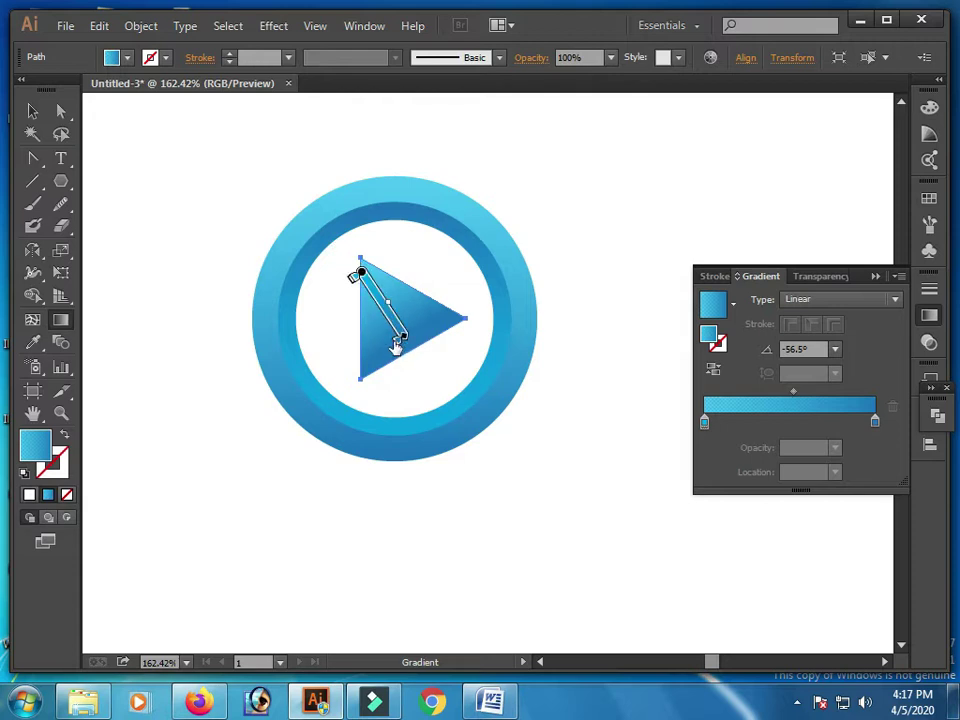
pyautogui.moveTo(385, 305)
pyautogui.press('v')
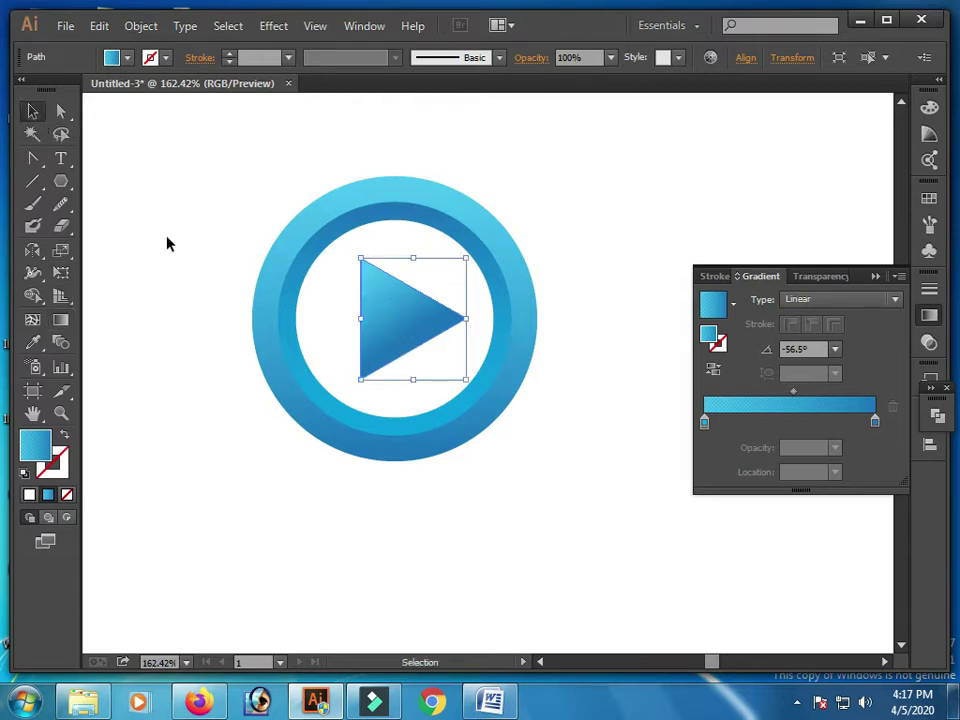
pyautogui.click(61, 319)
pyautogui.moveTo(397, 300); pyautogui.dragTo(345, 266)
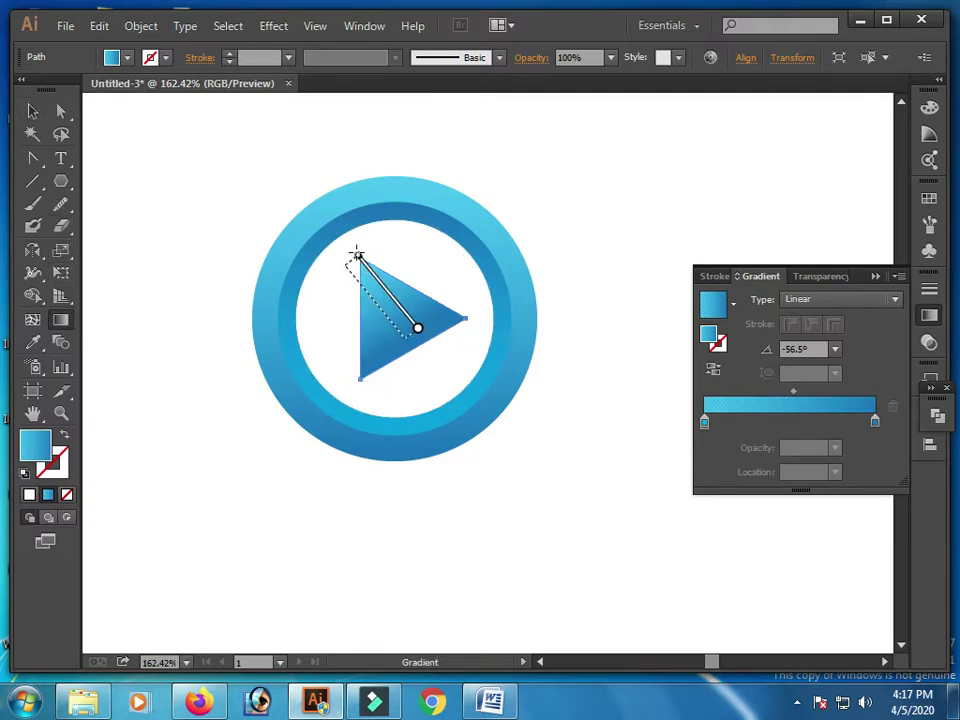
pyautogui.click(33, 111)
pyautogui.click(270, 316)
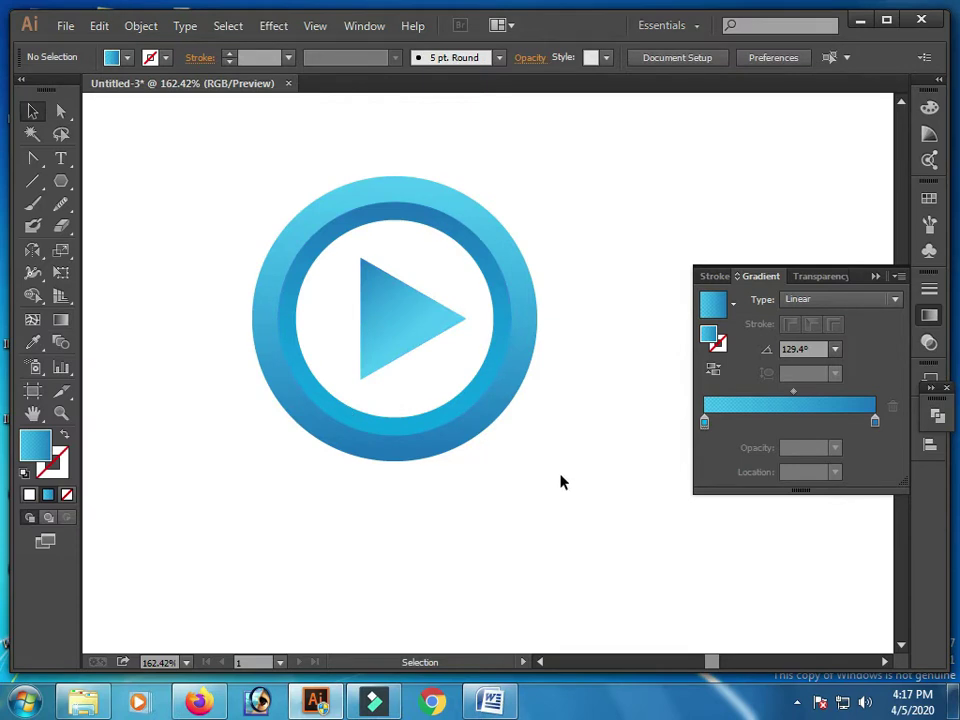
pyautogui.moveTo(245, 152); pyautogui.dragTo(533, 446)
# - Group the ring and triangle parts into a single play-button icon
pyautogui.rightClick(416, 315)
pyautogui.click(482, 404)
pyautogui.click(175, 168)
pyautogui.moveTo(216, 154); pyautogui.dragTo(576, 480)
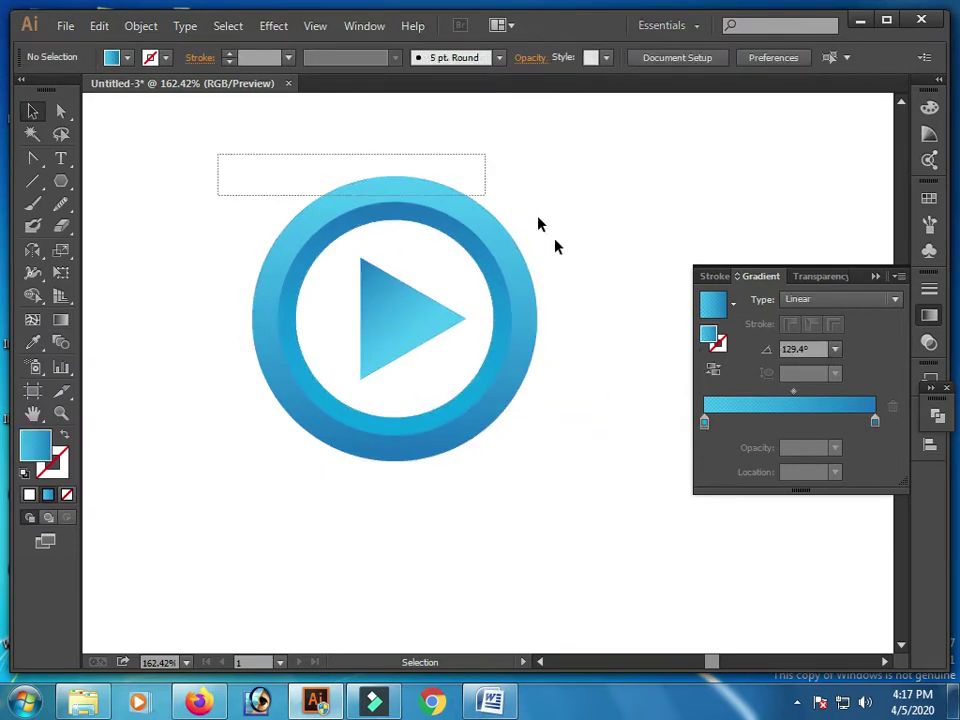
pyautogui.click(564, 240)
pyautogui.moveTo(290, 150); pyautogui.dragTo(405, 395)
pyautogui.click(160, 165)
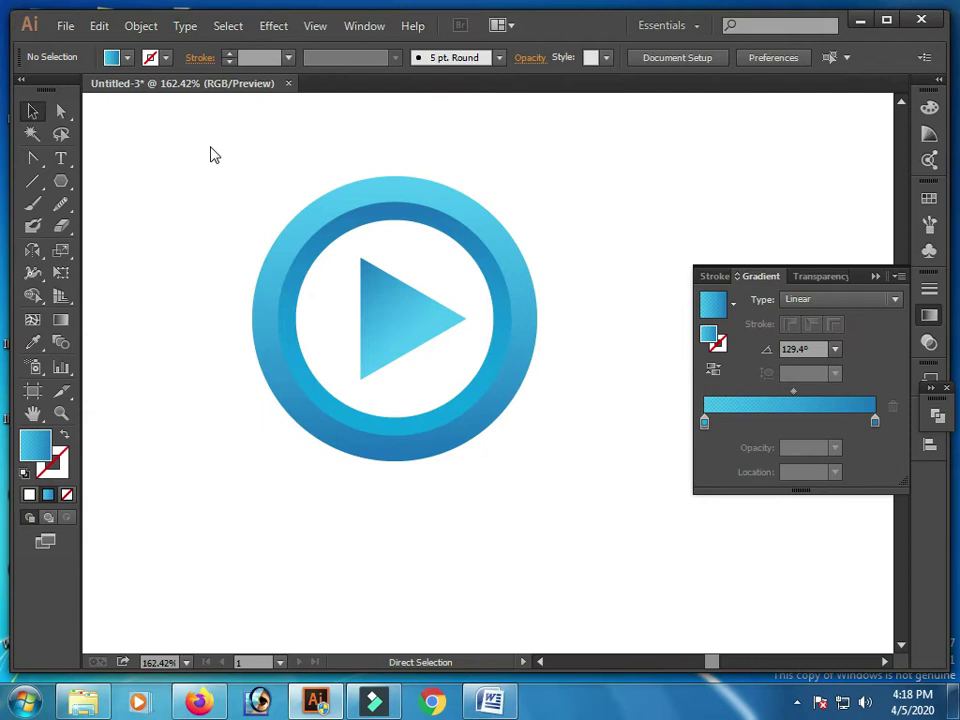
# - Cancel the Save As dialog, close the Gradient panel, and pan to make room beside the icon
pyautogui.hotkey('ctrl', 'shift', 's')
pyautogui.click(516, 522)
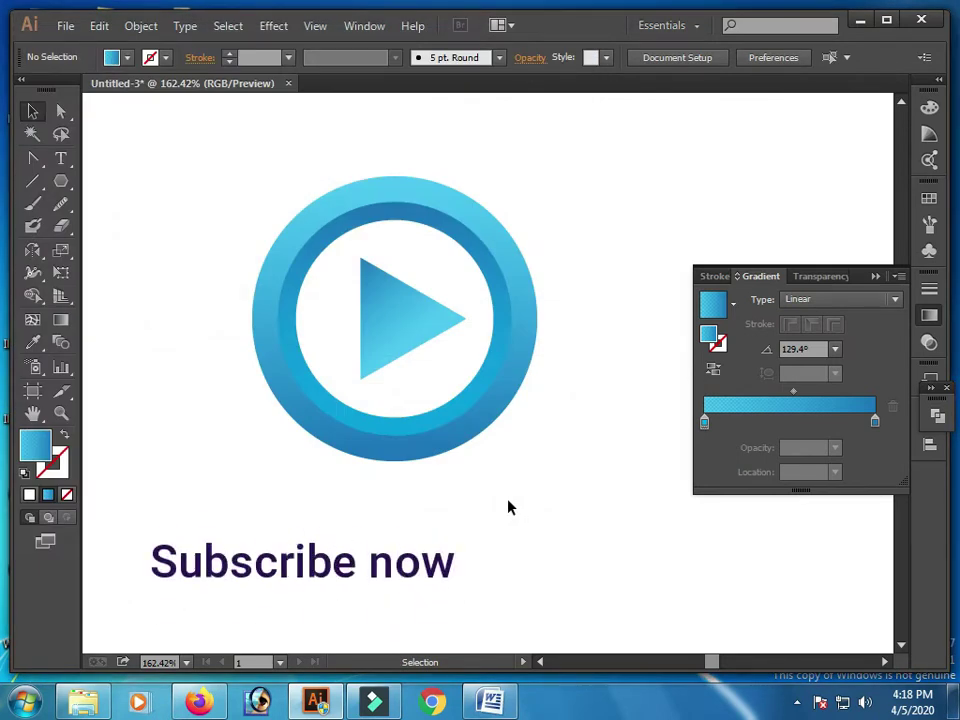
pyautogui.click(876, 278)
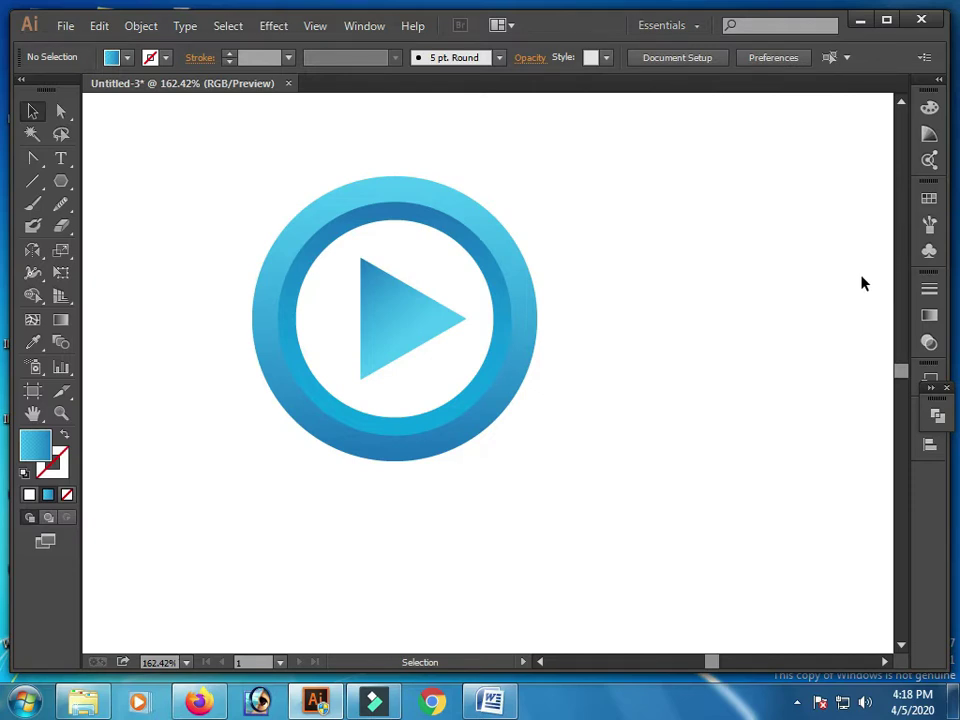
pyautogui.moveTo(693, 418); pyautogui.dragTo(635, 405)
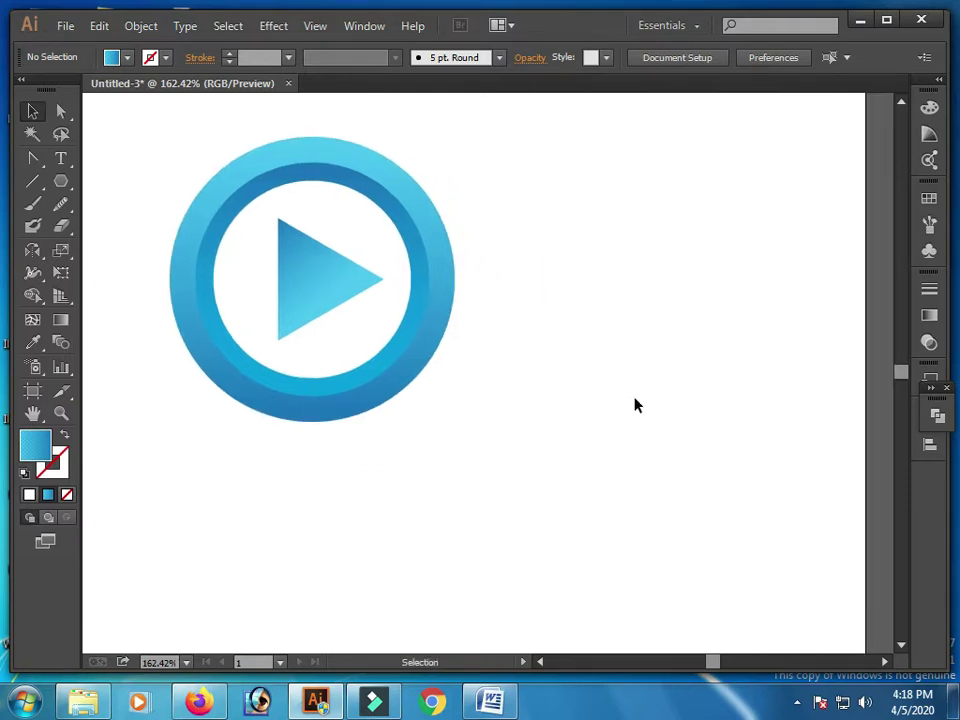
# - Draw a vertical line right of the ring and give it a 15 pt blue stroke
pyautogui.click(99, 26)
pyautogui.click(35, 183)
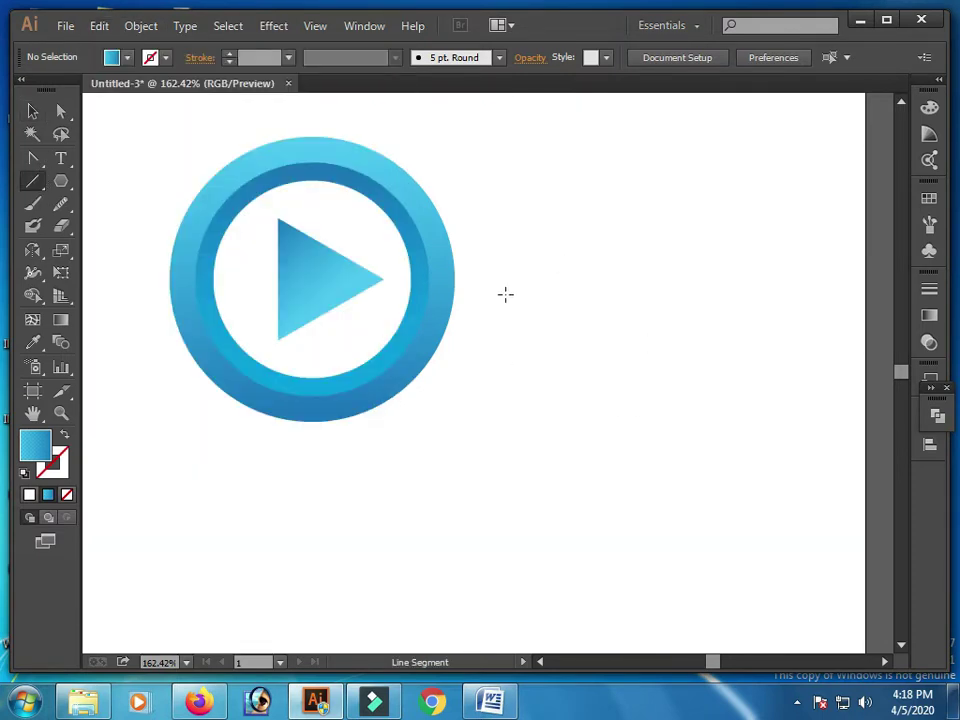
pyautogui.moveTo(502, 233); pyautogui.dragTo(502, 430)
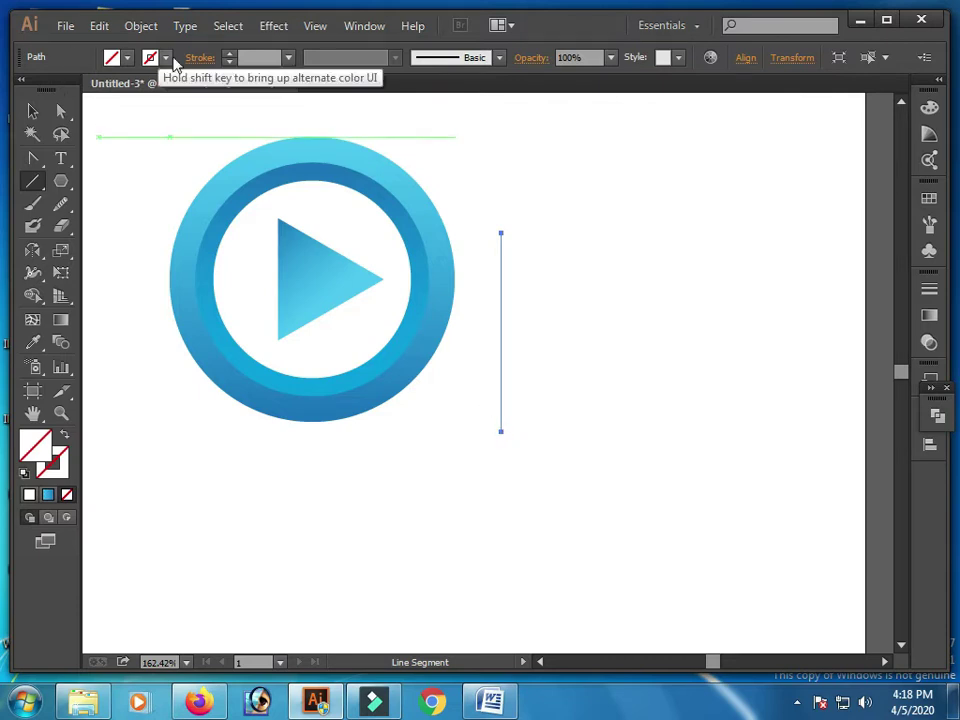
pyautogui.click(228, 55)
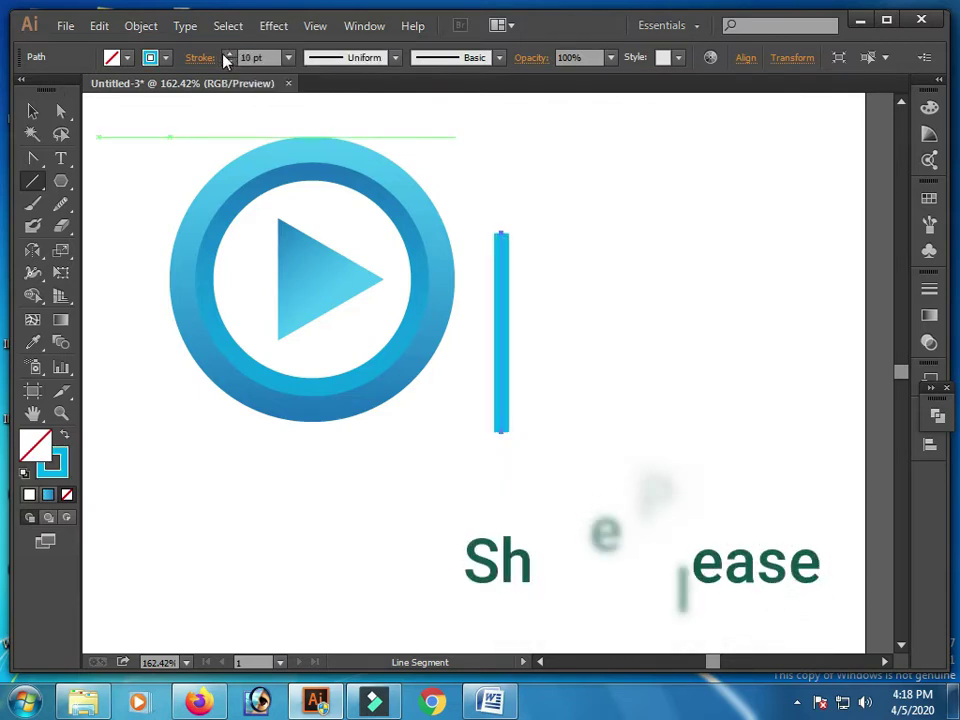
pyautogui.click(228, 55)
pyautogui.click(228, 55)
pyautogui.click(228, 55)
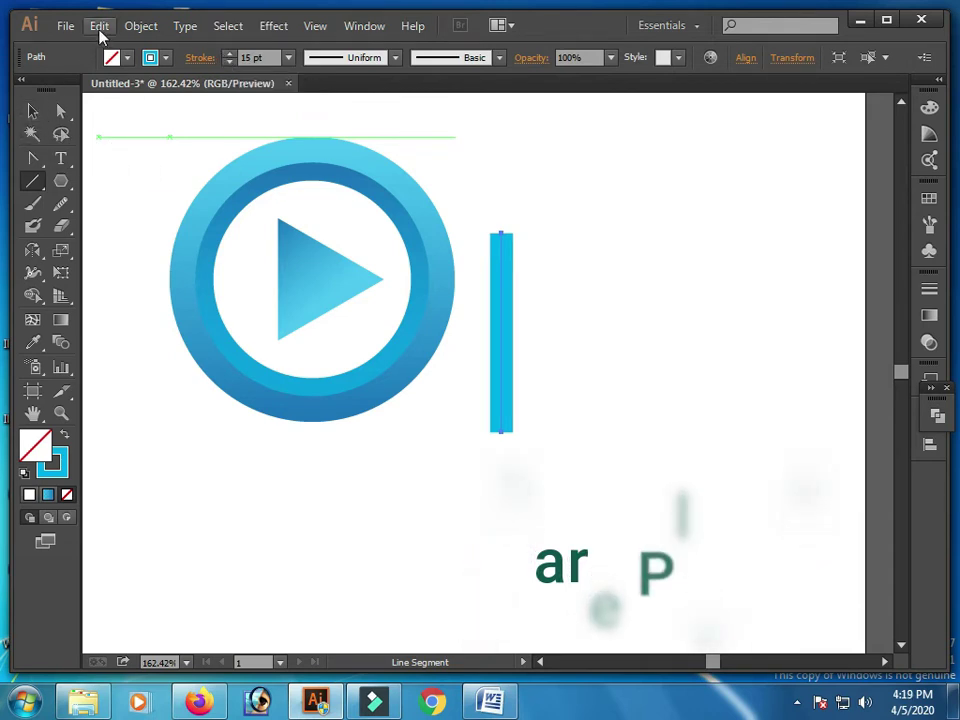
pyautogui.click(196, 58)
# - Give the line round caps and expand its stroke into a filled bar
pyautogui.click(97, 104)
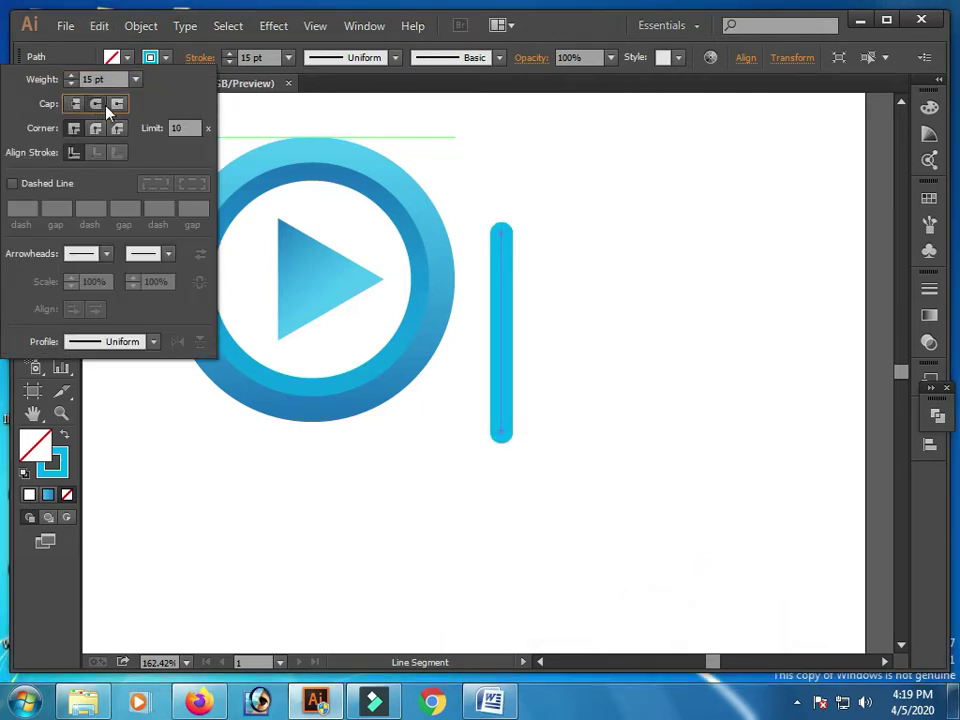
pyautogui.click(141, 26)
pyautogui.click(188, 228)
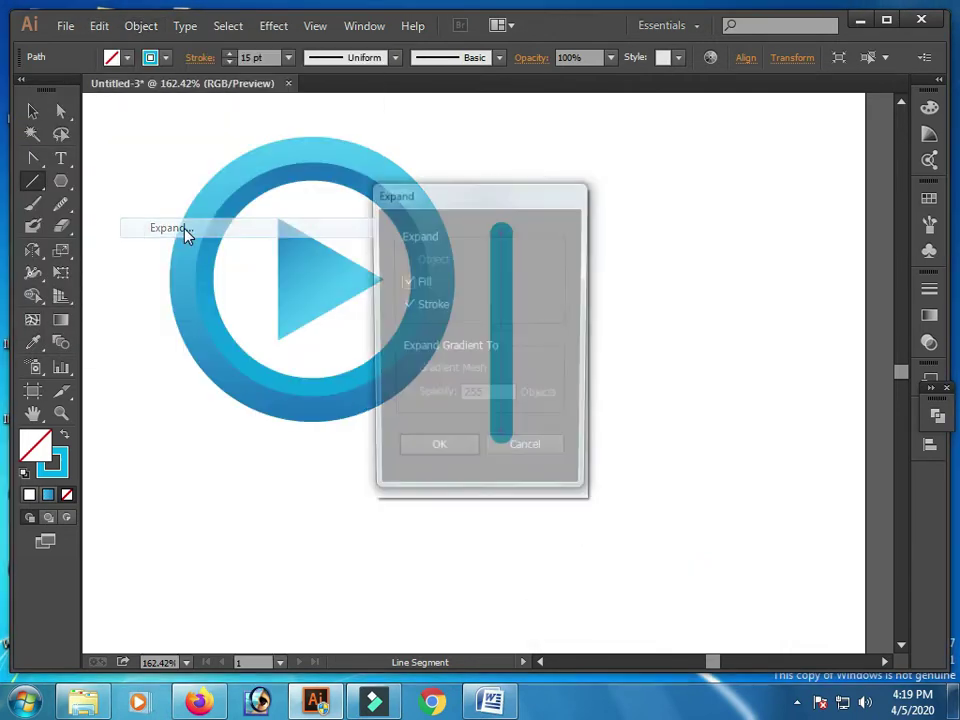
pyautogui.click(437, 453)
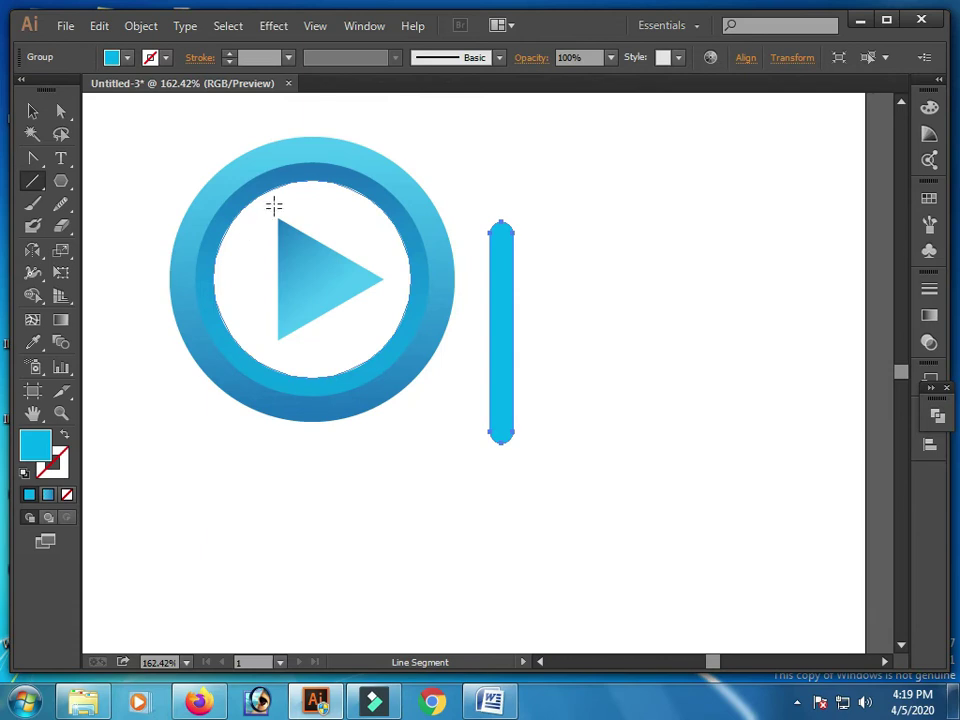
pyautogui.click(32, 111)
pyautogui.click(651, 325)
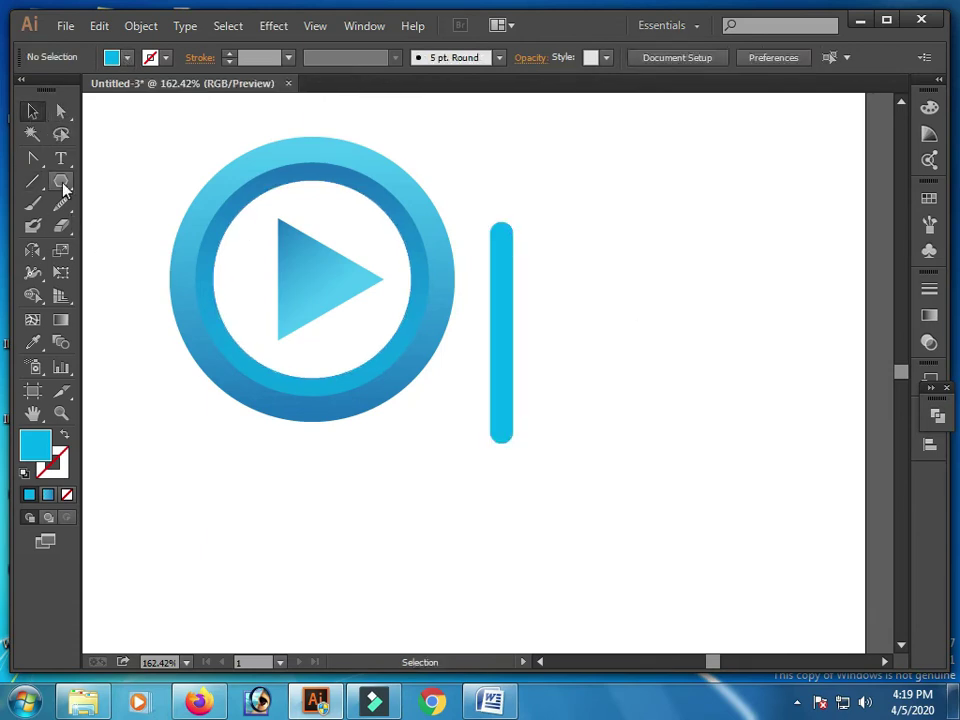
# - Draw an ellipse at the bar's base, stretching and positioning it as the note head
pyautogui.moveTo(62, 184); pyautogui.dragTo(150, 225)
pyautogui.moveTo(450, 437)
pyautogui.mouseDown()
pyautogui.moveTo(518, 462)
pyautogui.moveTo(479, 420)
pyautogui.mouseUp()
pyautogui.press('v')
pyautogui.click(557, 445)
pyautogui.click(746, 57)
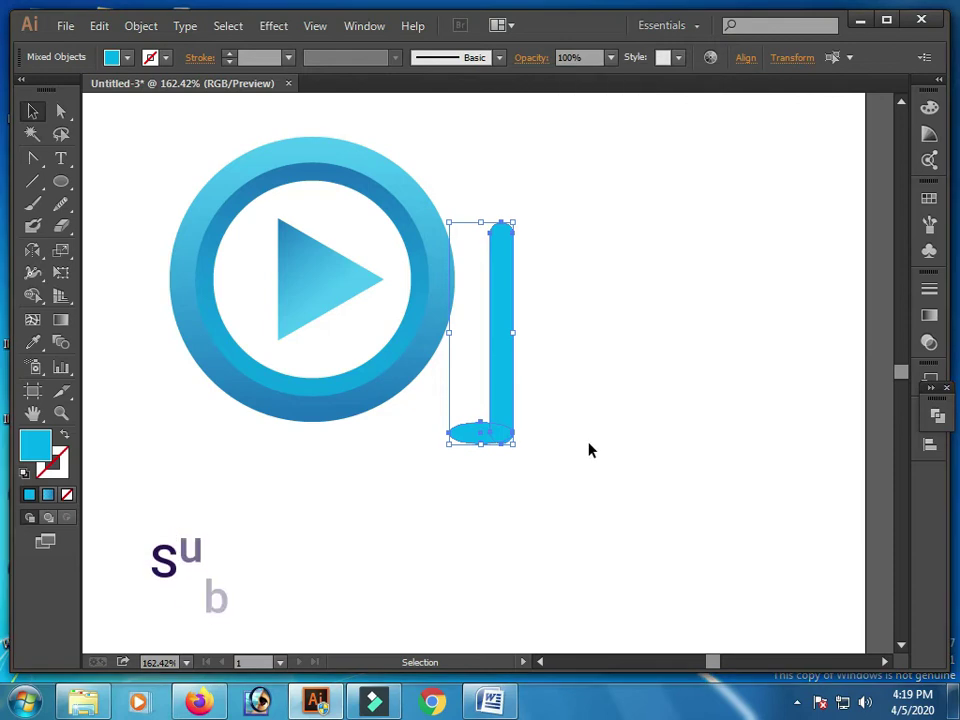
pyautogui.click(579, 474)
pyautogui.scroll(5, 530, 448)
pyautogui.click(275, 375)
pyautogui.moveTo(229, 437); pyautogui.dragTo(229, 458)
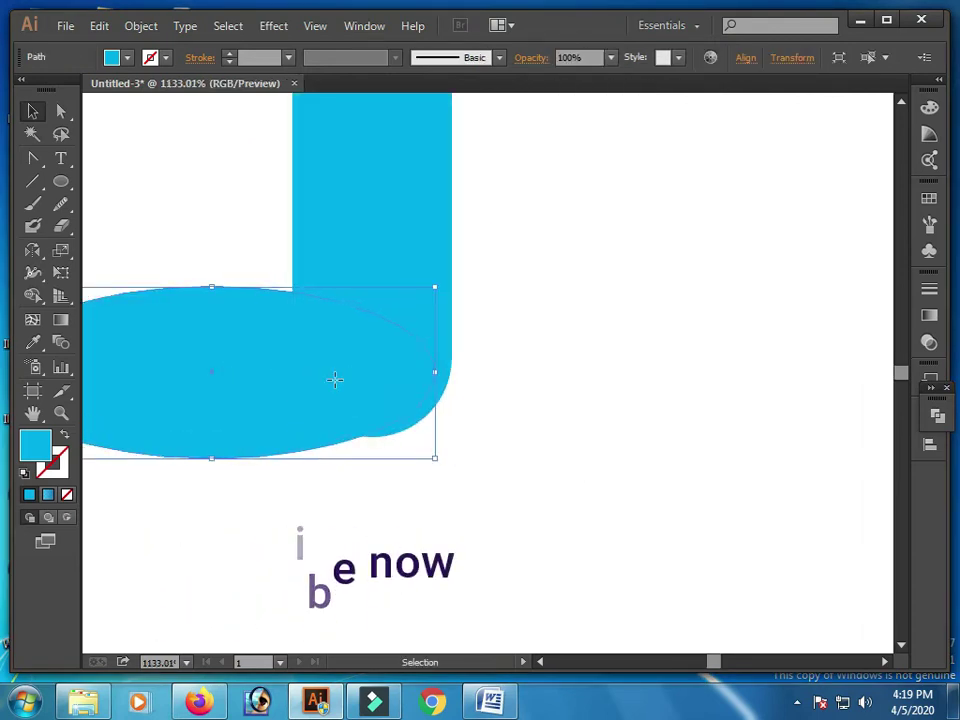
pyautogui.moveTo(340, 384); pyautogui.dragTo(340, 395)
pyautogui.click(530, 371)
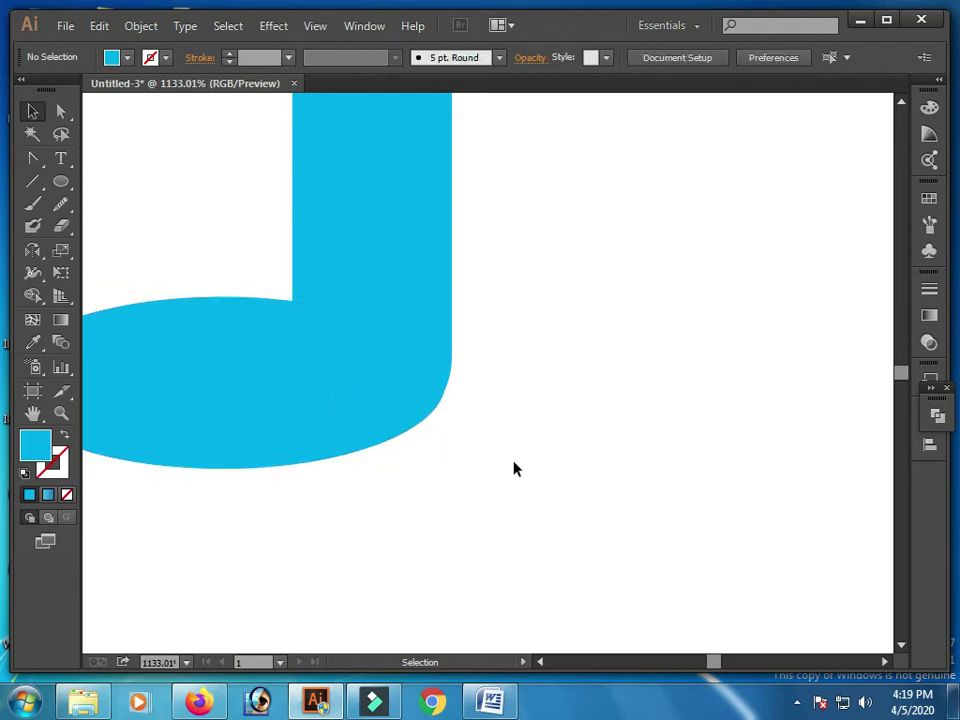
pyautogui.moveTo(515, 469); pyautogui.dragTo(313, 388)
# - Enlarge the note-head ellipse, nudge it lower, and select it together with the bar
pyautogui.hotkey('ctrl', '-')
pyautogui.hotkey('ctrl', '-')
pyautogui.hotkey('ctrl', '-')
pyautogui.click(433, 444)
pyautogui.click(319, 368)
pyautogui.moveTo(316, 346); pyautogui.dragTo(293, 337)
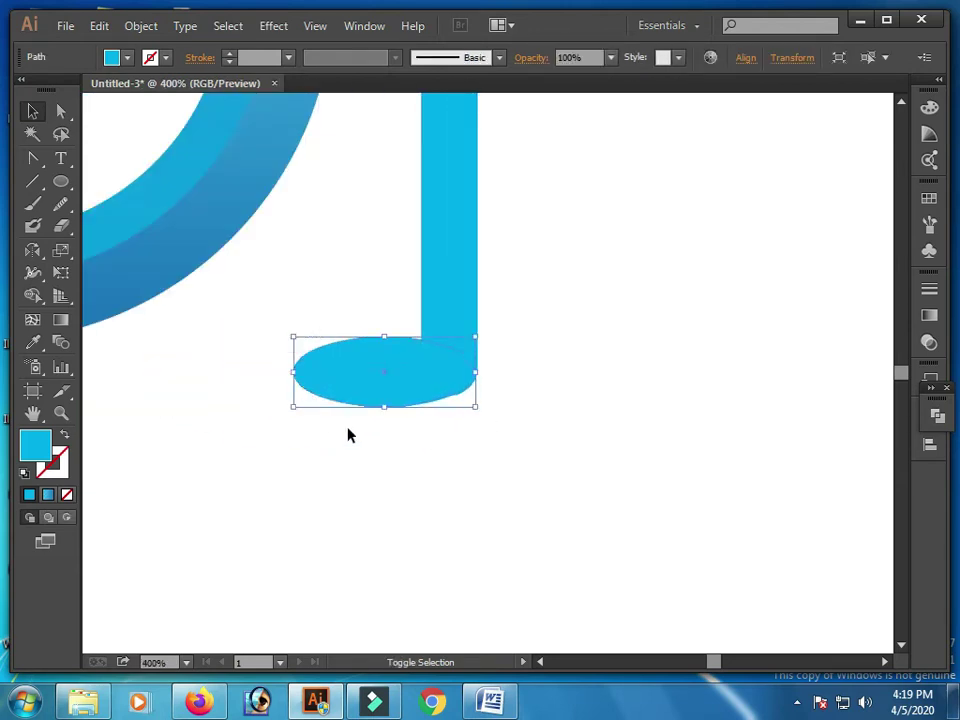
pyautogui.click(542, 424)
pyautogui.scroll(5, 334, 319)
pyautogui.moveTo(448, 390); pyautogui.dragTo(450, 401)
pyautogui.click(690, 394)
pyautogui.moveTo(690, 394); pyautogui.dragTo(336, 347)
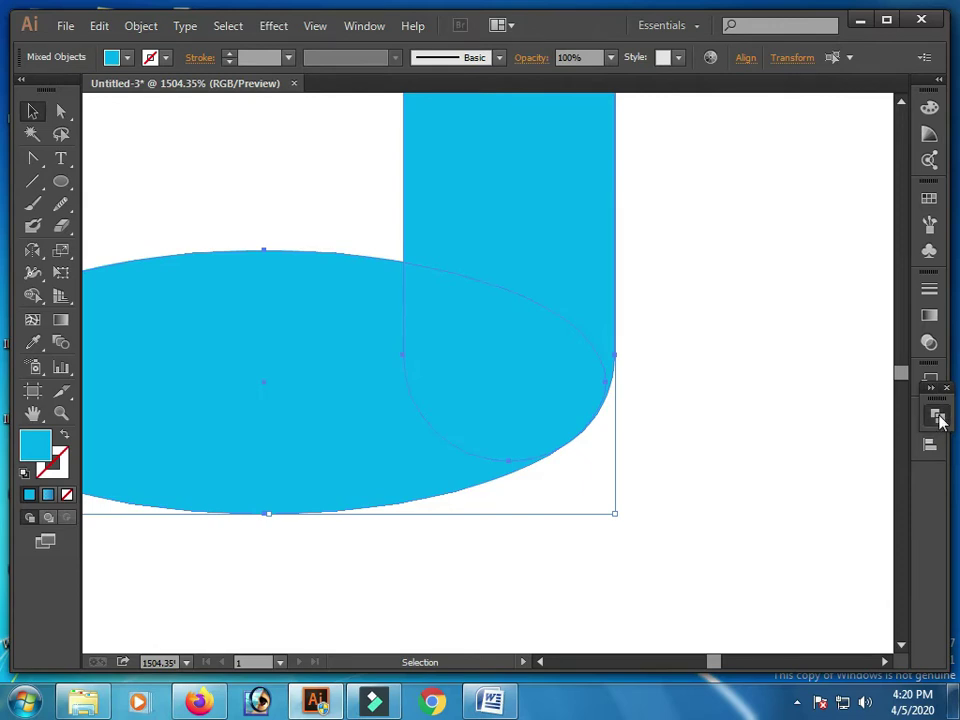
pyautogui.click(938, 414)
# - Unite the stem and ellipse into one note shape and adjust its height
pyautogui.click(719, 447)
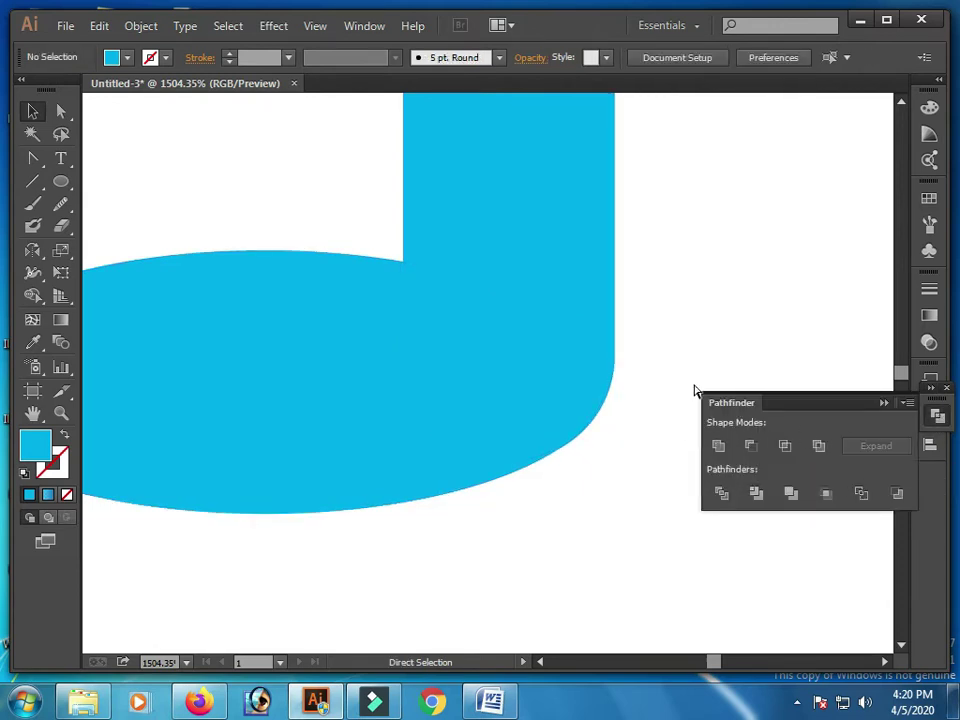
pyautogui.hotkey('ctrl', '0')
pyautogui.press('v')
pyautogui.click(466, 378)
pyautogui.moveTo(471, 390); pyautogui.dragTo(466, 396)
# - Move the note below and right of the ring, then zoom in on the stem top
pyautogui.click(531, 377)
pyautogui.moveTo(466, 330); pyautogui.dragTo(504, 363)
pyautogui.click(594, 338)
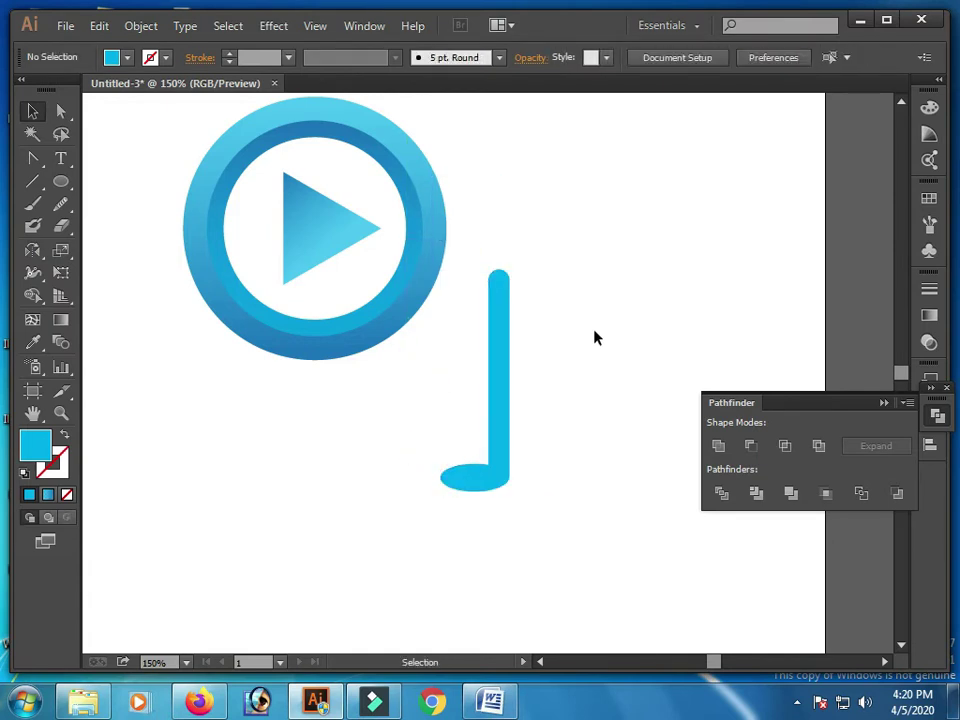
pyautogui.click(500, 440)
pyautogui.click(585, 430)
pyautogui.moveTo(658, 264); pyautogui.dragTo(456, 427)
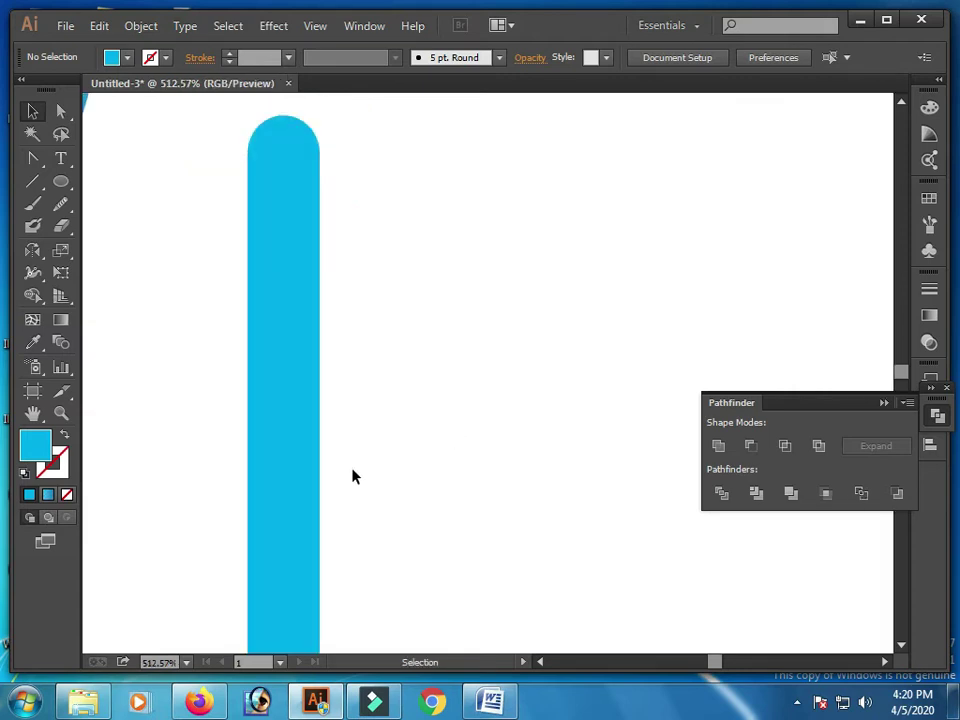
pyautogui.moveTo(33, 158); pyautogui.dragTo(96, 157)
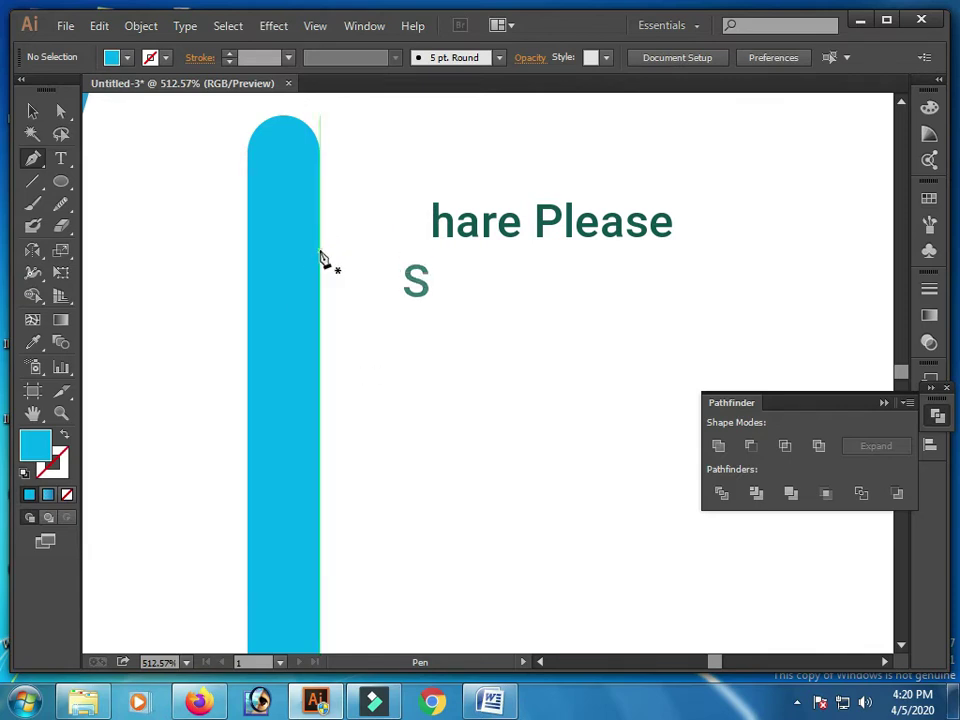
# - Draw a curved flag from the top of the note's stem with the Pen tool
pyautogui.click(320, 210)
pyautogui.moveTo(361, 262); pyautogui.dragTo(476, 299)
pyautogui.click(64, 434)
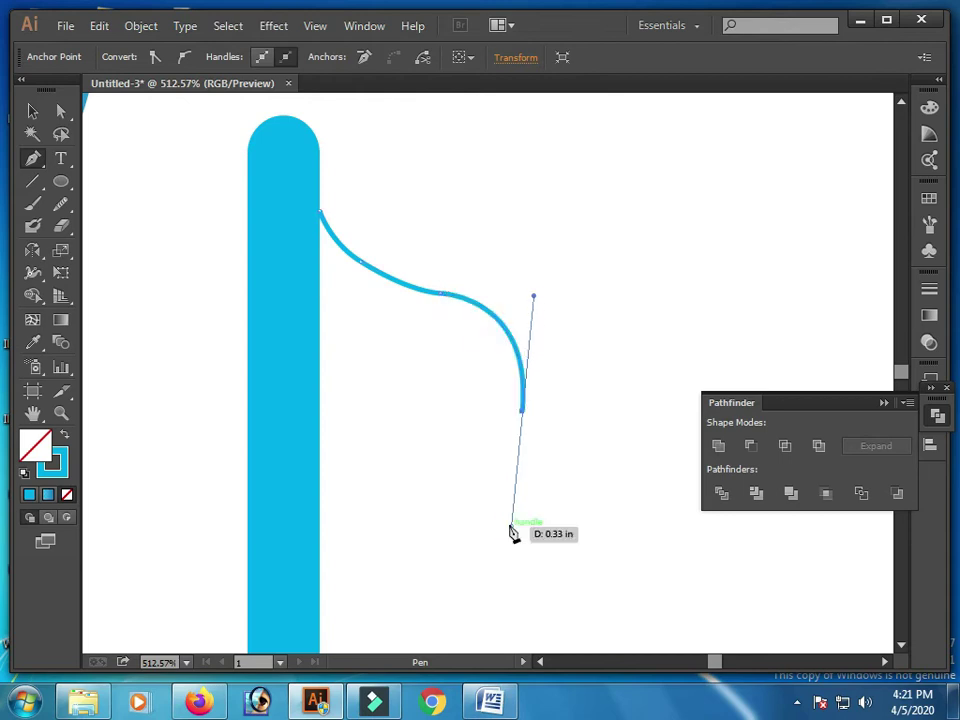
pyautogui.moveTo(521, 410); pyautogui.dragTo(521, 422)
pyautogui.moveTo(432, 329)
pyautogui.mouseDown()
pyautogui.moveTo(396, 331)
pyautogui.moveTo(429, 336)
pyautogui.mouseUp()
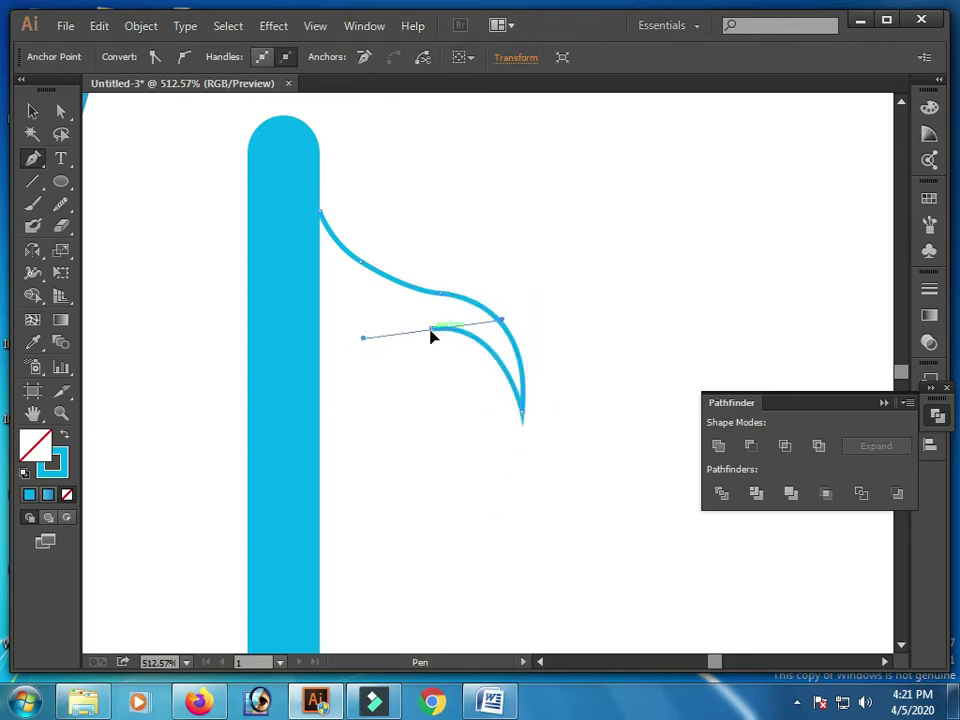
pyautogui.moveTo(319, 297); pyautogui.dragTo(330, 305)
pyautogui.scroll(3, 347, 364)
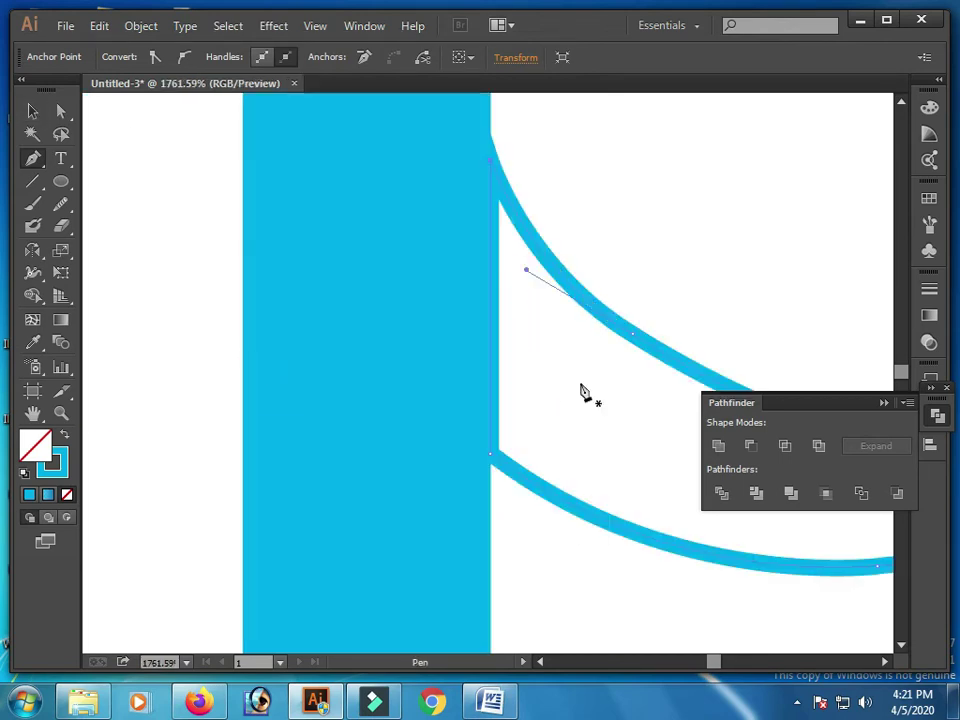
pyautogui.scroll(-3, 578, 392)
# - Swap the flag's stroke to a solid blue fill so it matches the note
pyautogui.click(32, 111)
pyautogui.click(514, 426)
pyautogui.hotkey('shift', 'x')
pyautogui.click(687, 281)
pyautogui.click(318, 226)
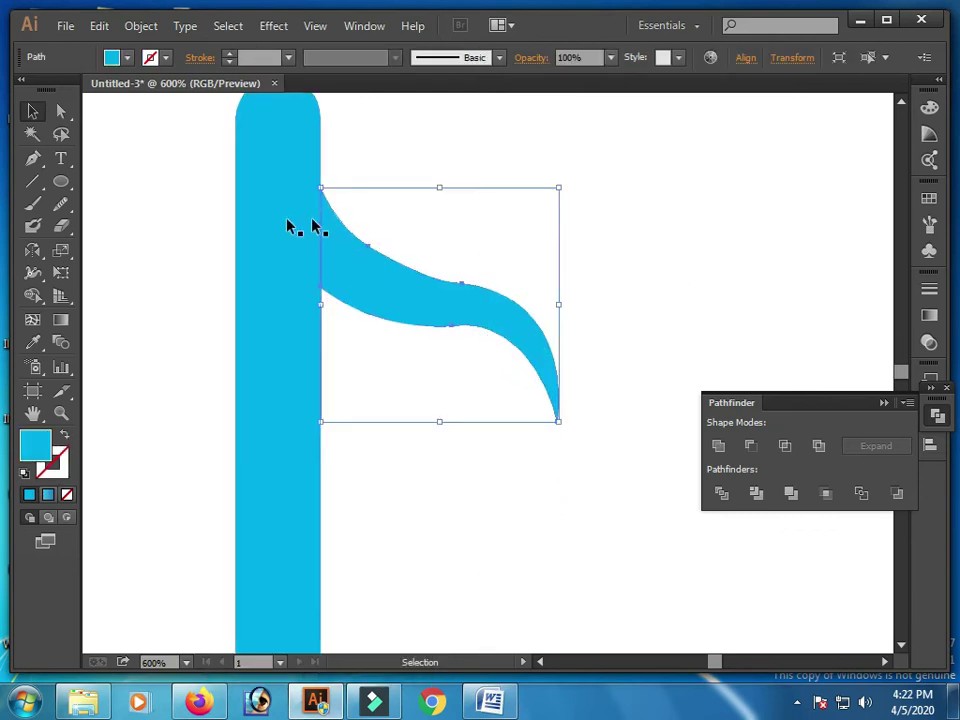
pyautogui.scroll(-4, 557, 536)
pyautogui.click(505, 304)
pyautogui.click(480, 352)
pyautogui.click(516, 482)
pyautogui.hscroll(-2, 596, 510)
pyautogui.scroll(3, 567, 509)
# - Reshape the note's oval head by dragging its anchor points and curves with Direct Selection
pyautogui.click(499, 604)
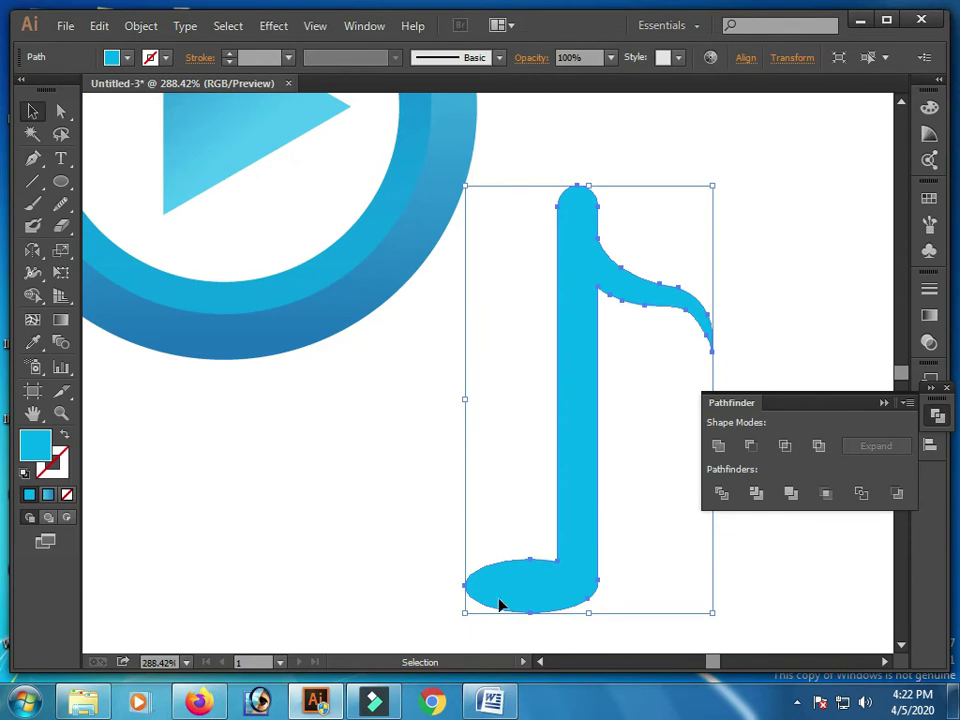
pyautogui.press('a')
pyautogui.moveTo(531, 568); pyautogui.dragTo(471, 546)
pyautogui.moveTo(466, 594); pyautogui.dragTo(446, 598)
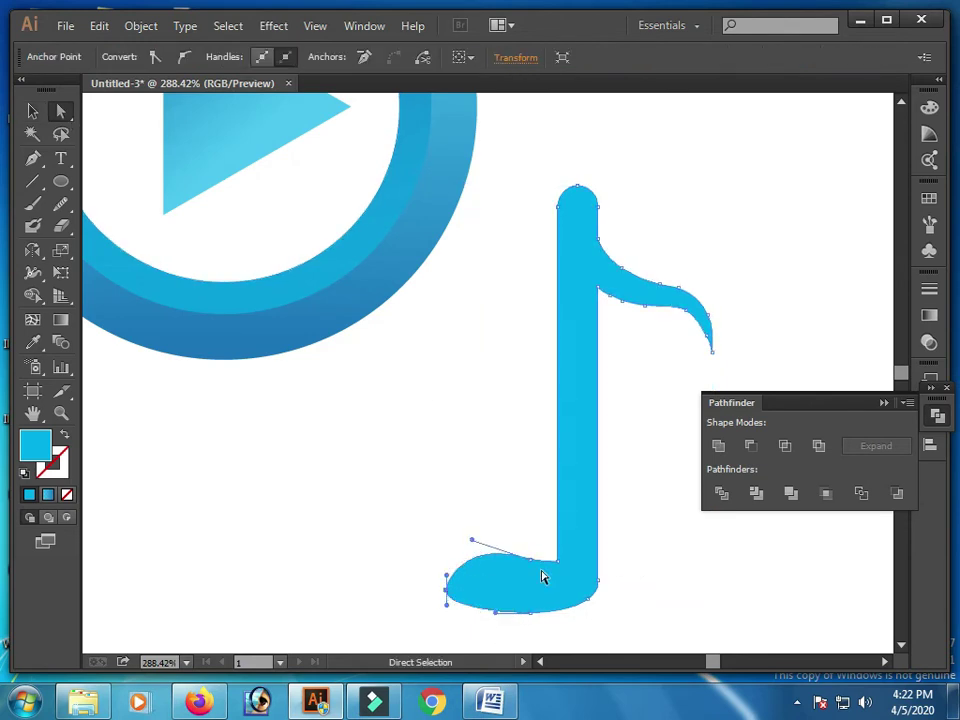
pyautogui.scroll(5, 576, 594)
pyautogui.click(295, 442)
pyautogui.moveTo(295, 442); pyautogui.dragTo(295, 483)
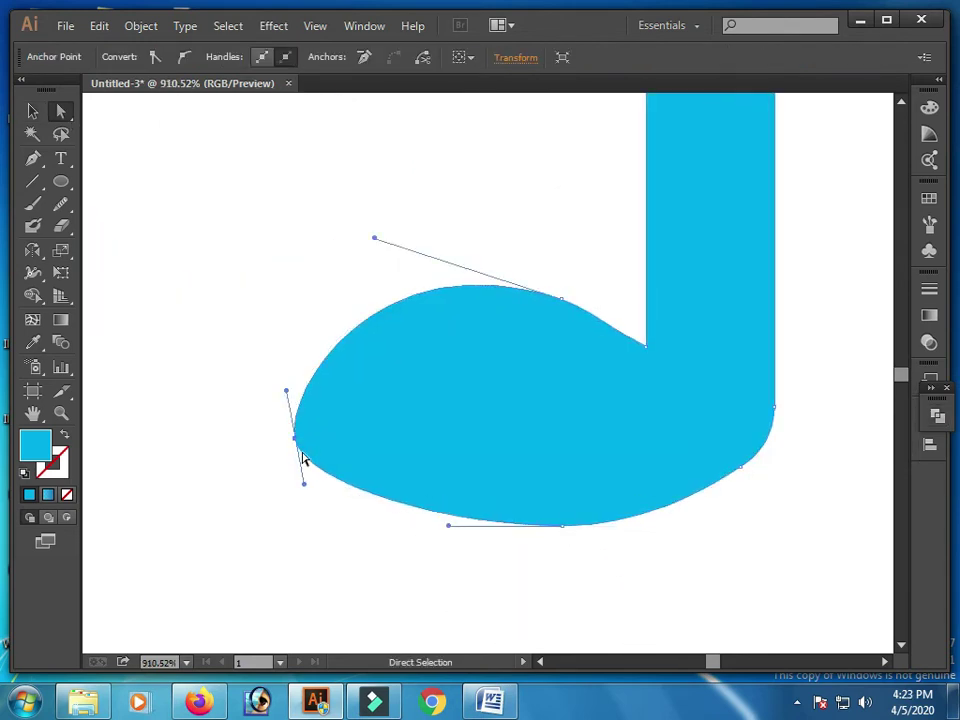
pyautogui.moveTo(375, 236); pyautogui.dragTo(316, 253)
pyautogui.moveTo(562, 298); pyautogui.dragTo(606, 306)
# - Smooth the note head's outline with the Smooth tool and fit the artboard in view
pyautogui.press('v')
pyautogui.scroll(-10, 550, 319)
pyautogui.click(487, 369)
pyautogui.scroll(8, 487, 369)
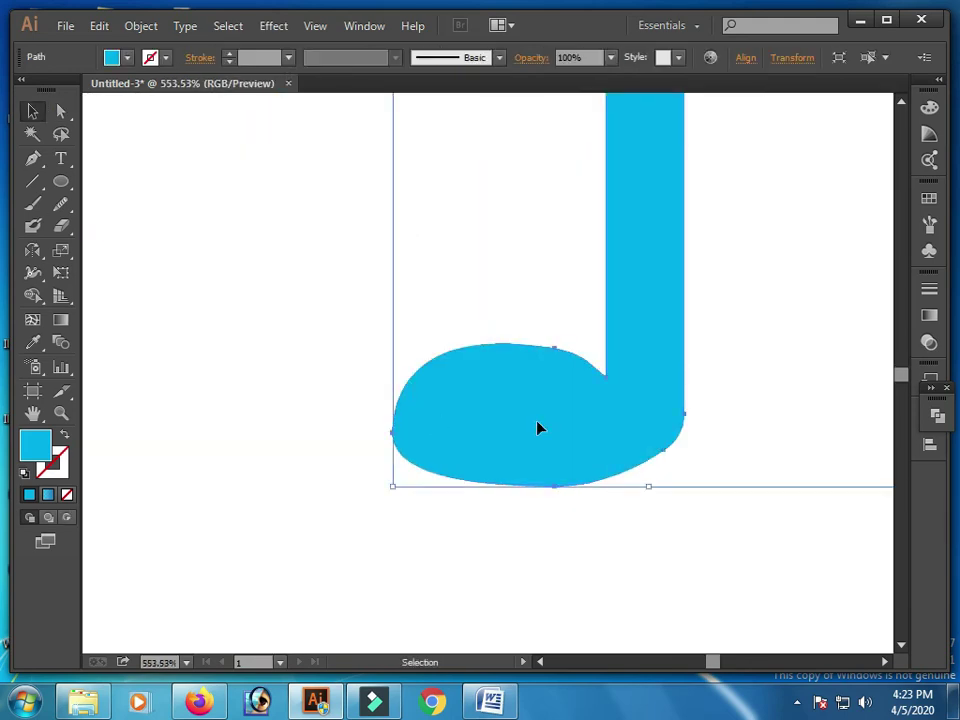
pyautogui.moveTo(686, 407)
pyautogui.mouseDown()
pyautogui.moveTo(523, 336)
pyautogui.moveTo(461, 465)
pyautogui.mouseUp()
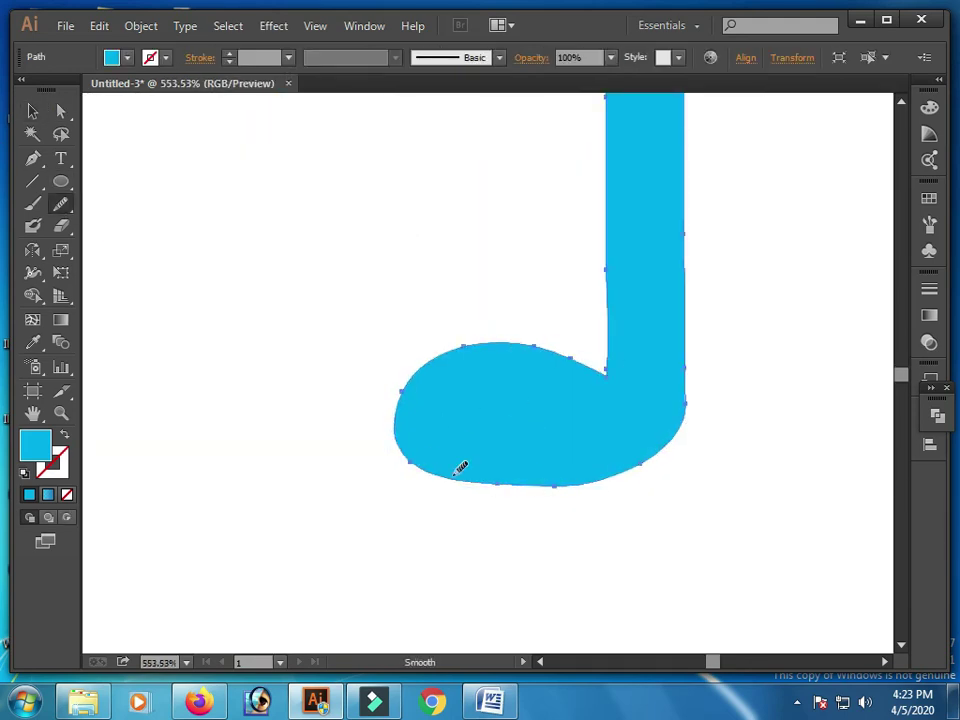
pyautogui.click(130, 198)
pyautogui.hotkey('ctrl', '0')
pyautogui.click(530, 432)
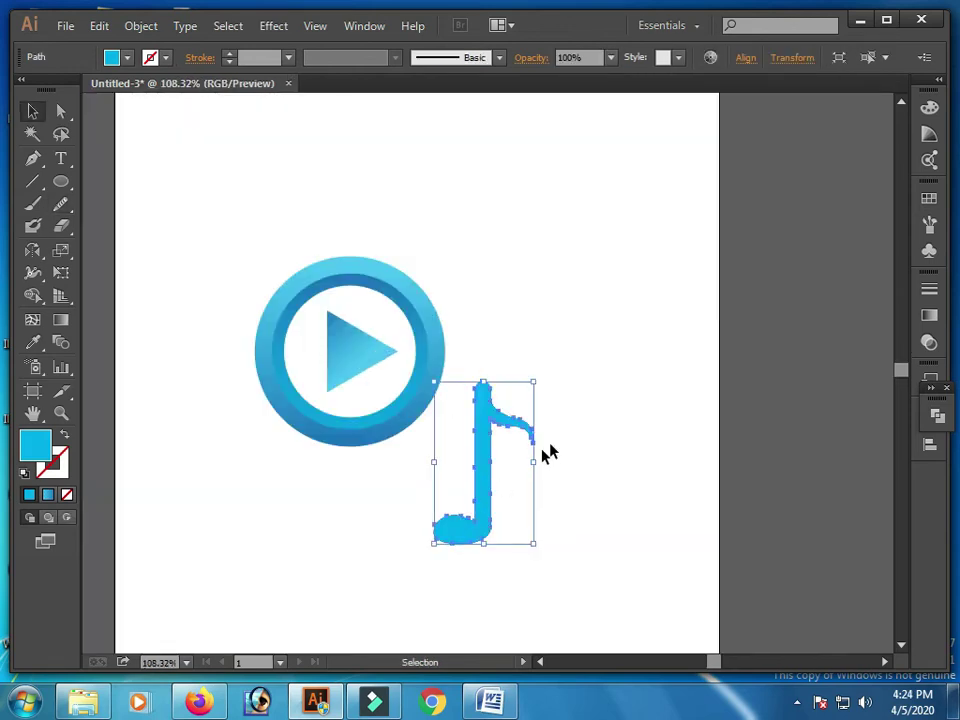
# - Fill the music note with a linear gradient that ends in green
pyautogui.click(929, 315)
pyautogui.click(742, 427)
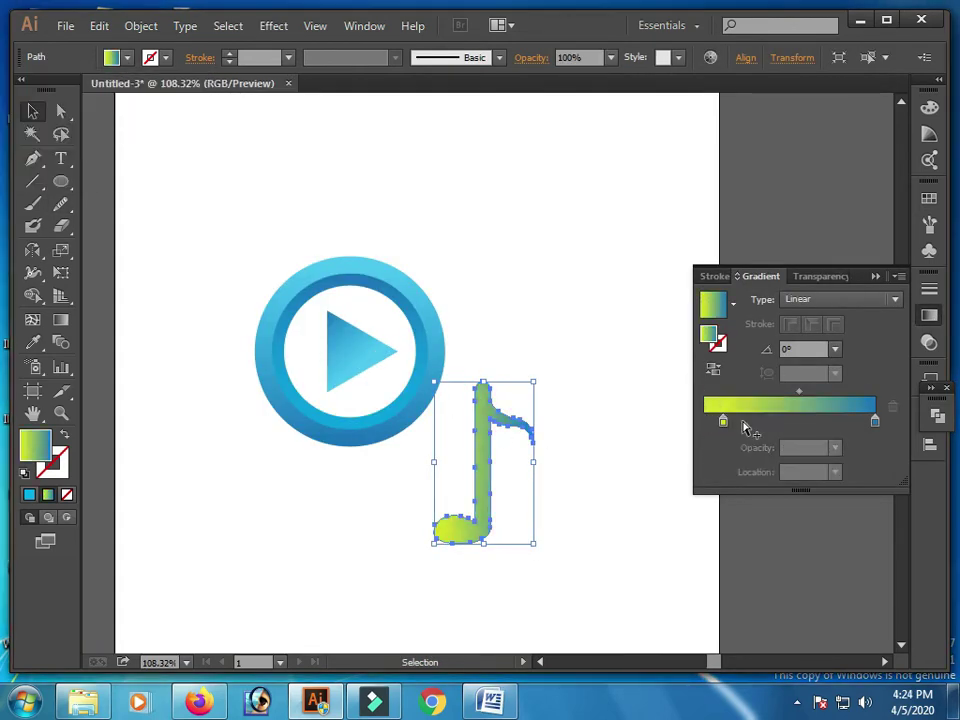
pyautogui.click(122, 57)
pyautogui.moveTo(75, 92); pyautogui.dragTo(875, 421)
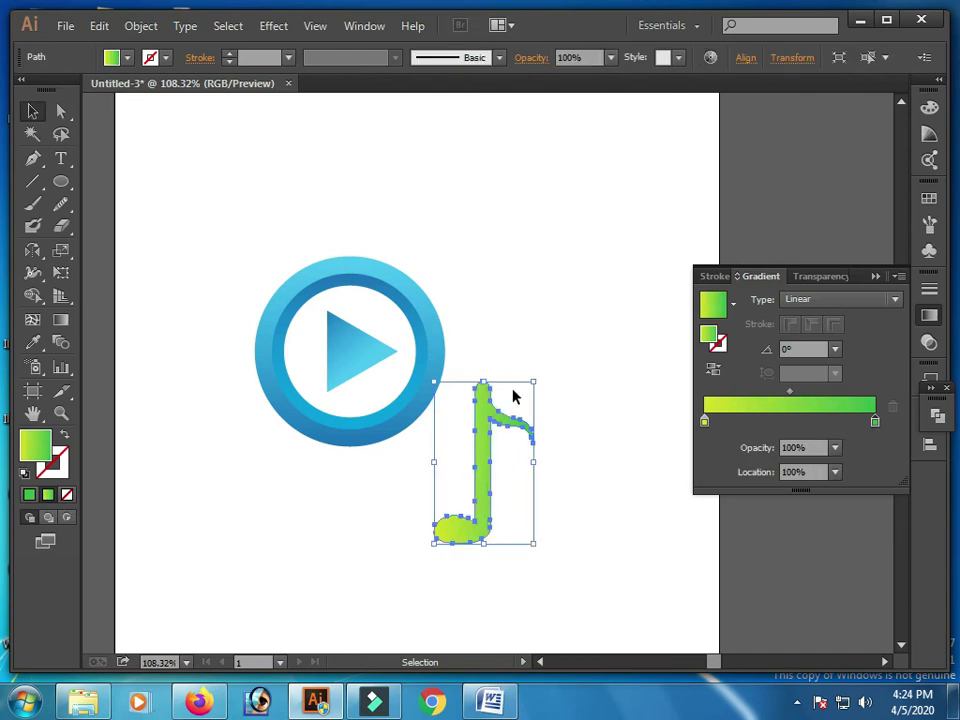
# - Move the music note onto the right side of the blue ring and scale it down
pyautogui.moveTo(513, 397); pyautogui.dragTo(443, 309)
pyautogui.click(293, 264)
pyautogui.moveTo(293, 264); pyautogui.dragTo(530, 408)
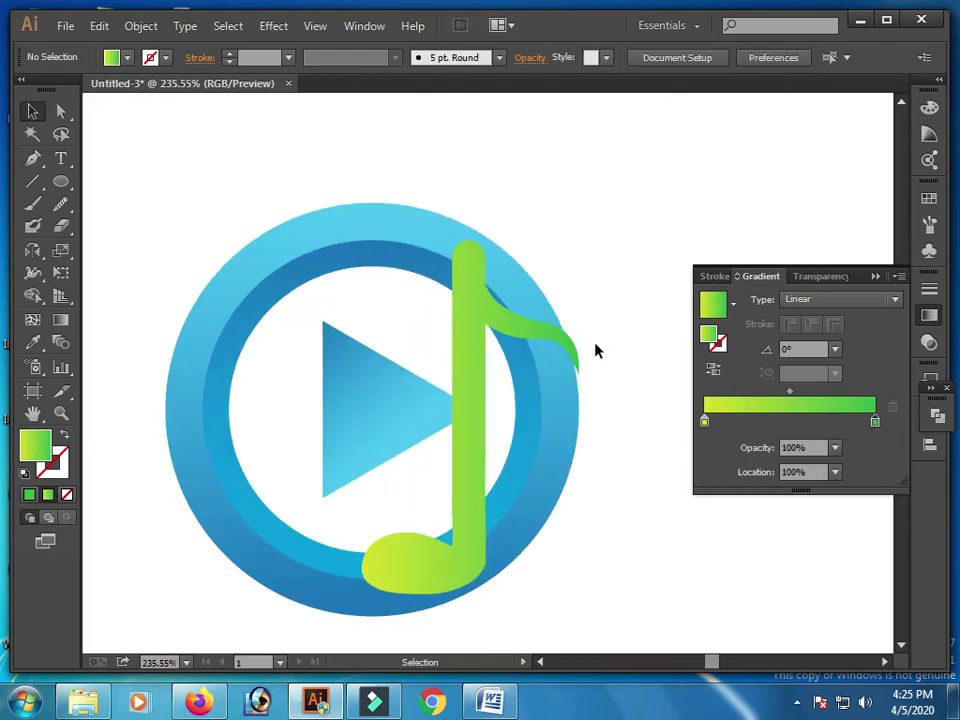
pyautogui.moveTo(473, 480); pyautogui.dragTo(497, 480)
pyautogui.moveTo(596, 236)
pyautogui.mouseDown()
pyautogui.moveTo(591, 274)
pyautogui.moveTo(576, 268)
pyautogui.mouseUp()
pyautogui.click(634, 418)
pyautogui.click(497, 420)
# - Set the gradient stops to yellow, green, yellow and shift the midpoint to 76.96%
pyautogui.moveTo(875, 421); pyautogui.dragTo(817, 421)
pyautogui.click(704, 421)
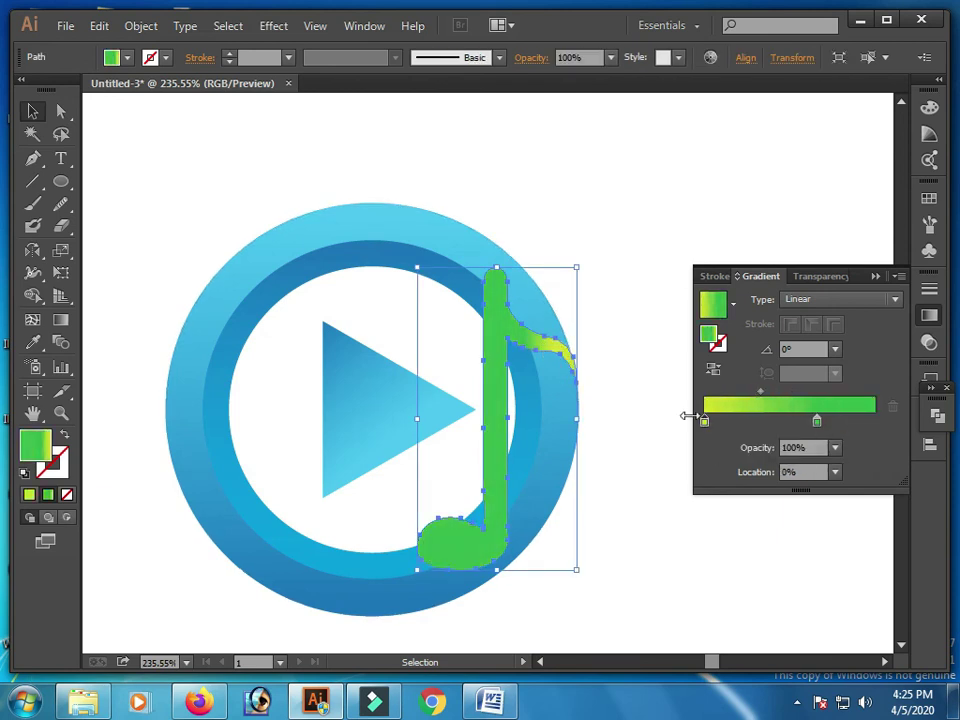
pyautogui.moveTo(704, 421)
pyautogui.mouseDown()
pyautogui.moveTo(875, 421)
pyautogui.moveTo(833, 392)
pyautogui.mouseUp()
pyautogui.click(814, 421)
pyautogui.moveTo(760, 400); pyautogui.dragTo(786, 401)
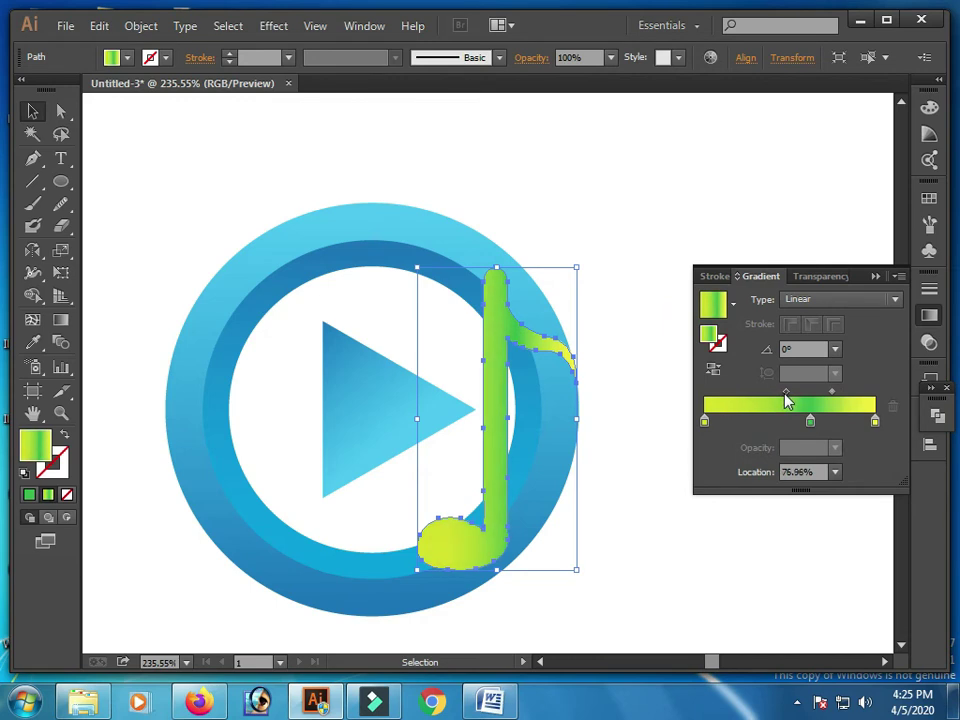
pyautogui.click(626, 214)
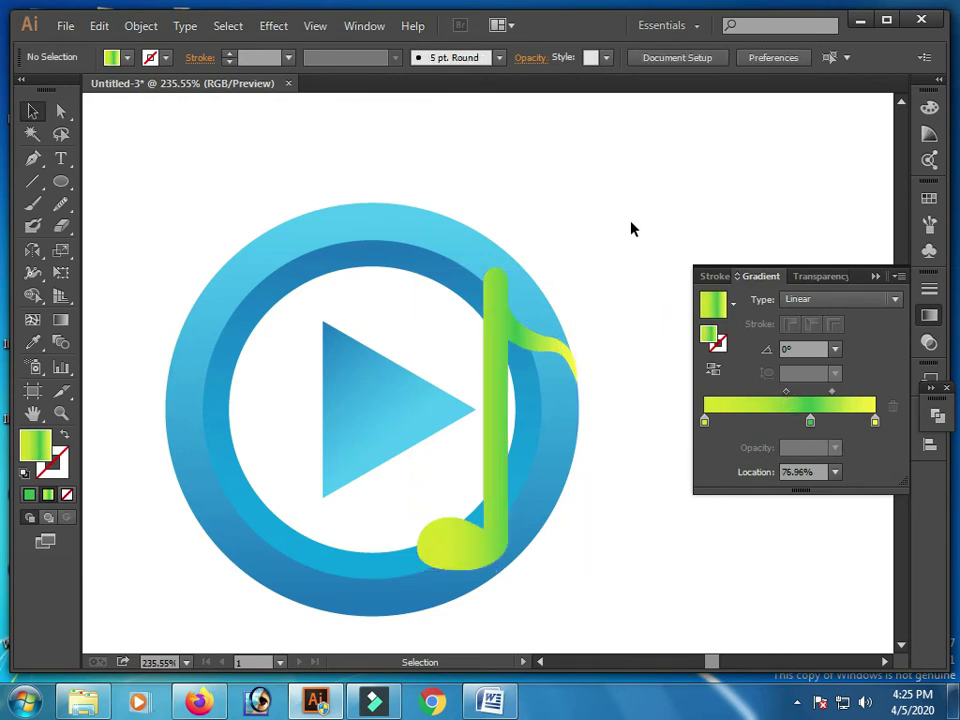
pyautogui.click(493, 326)
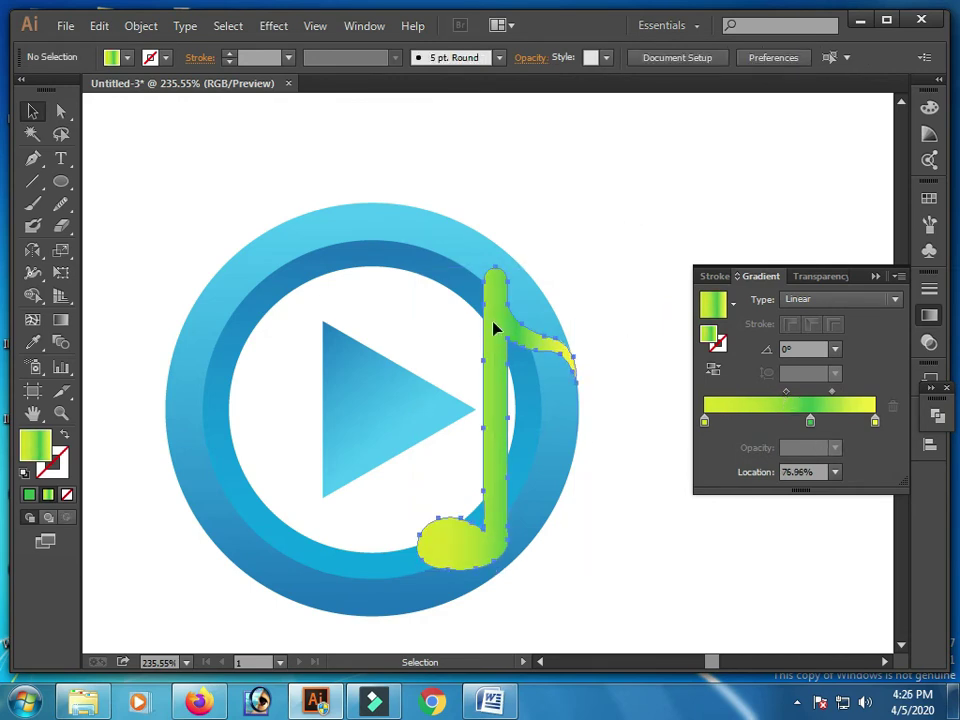
pyautogui.click(273, 26)
pyautogui.moveTo(298, 238)
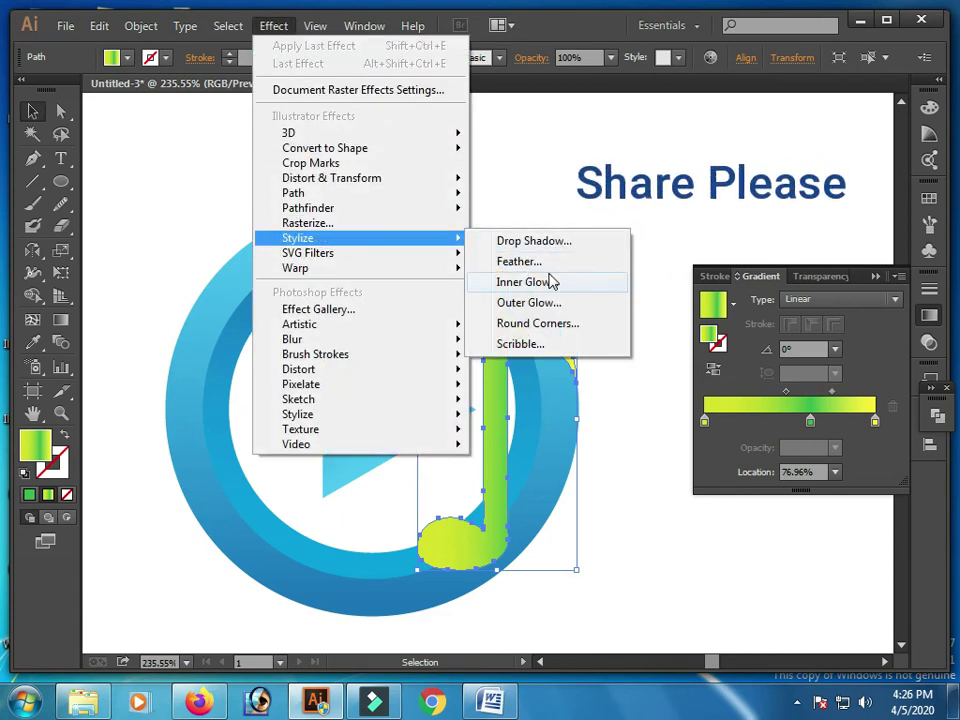
# - Add a previewed drop shadow to the note with 64% opacity and 0 in X offset
pyautogui.click(533, 241)
pyautogui.moveTo(562, 398); pyautogui.dragTo(820, 291)
pyautogui.click(706, 507)
pyautogui.click(770, 349)
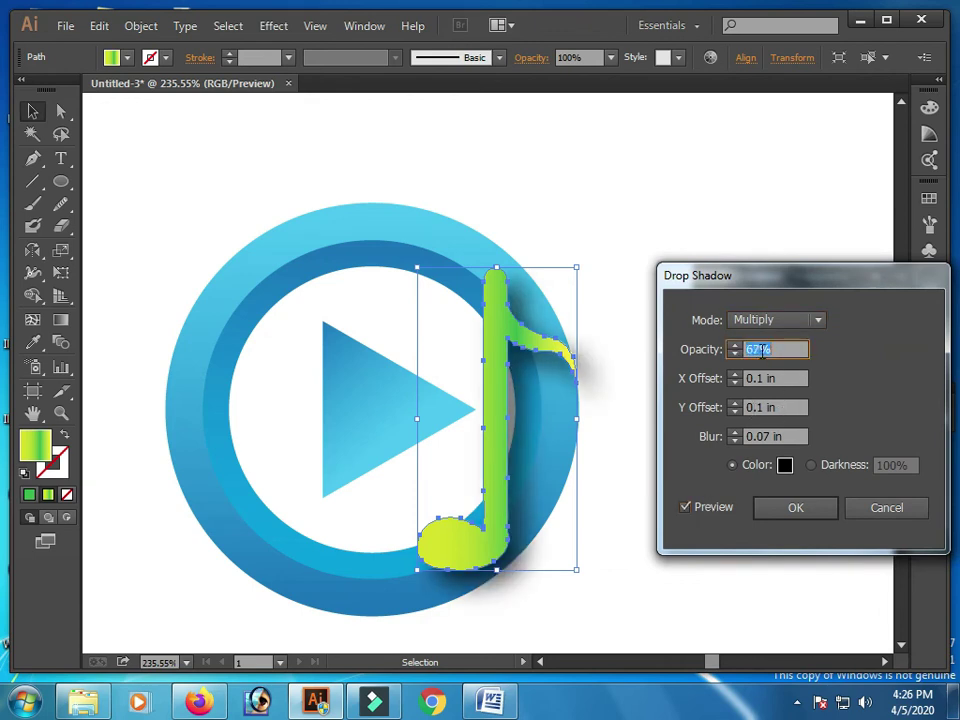
pyautogui.write('64')
pyautogui.click(770, 378)
pyautogui.write('-0.1')
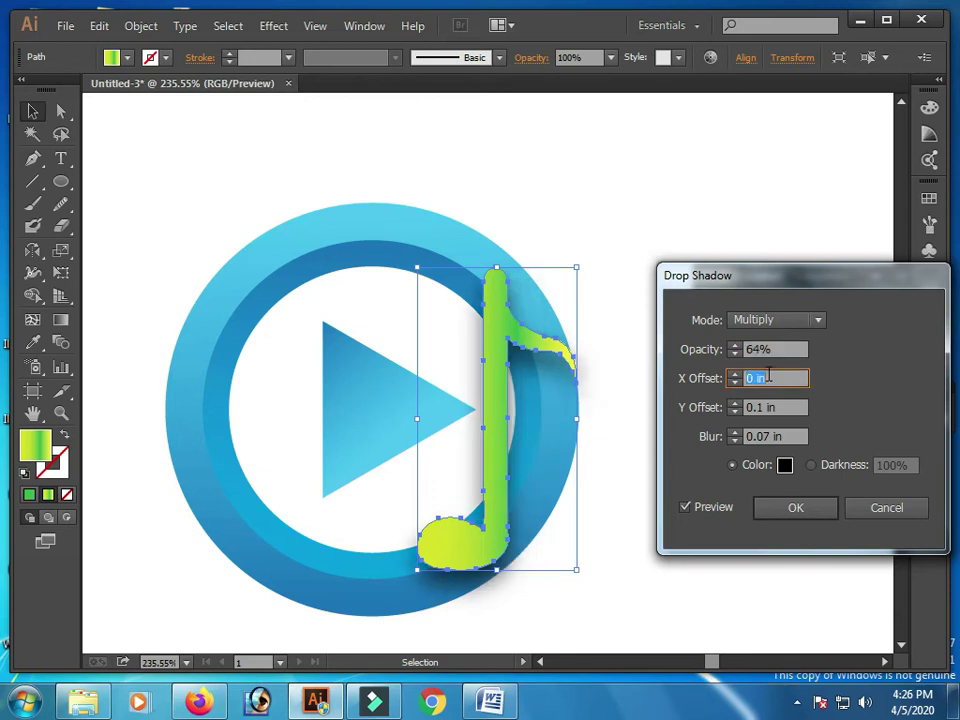
pyautogui.write('0')
# - Set the note shadow's Y offset to 0.1 in and blur to 0.1 in, and apply it
pyautogui.click(792, 407)
pyautogui.click(775, 436)
pyautogui.write('0')
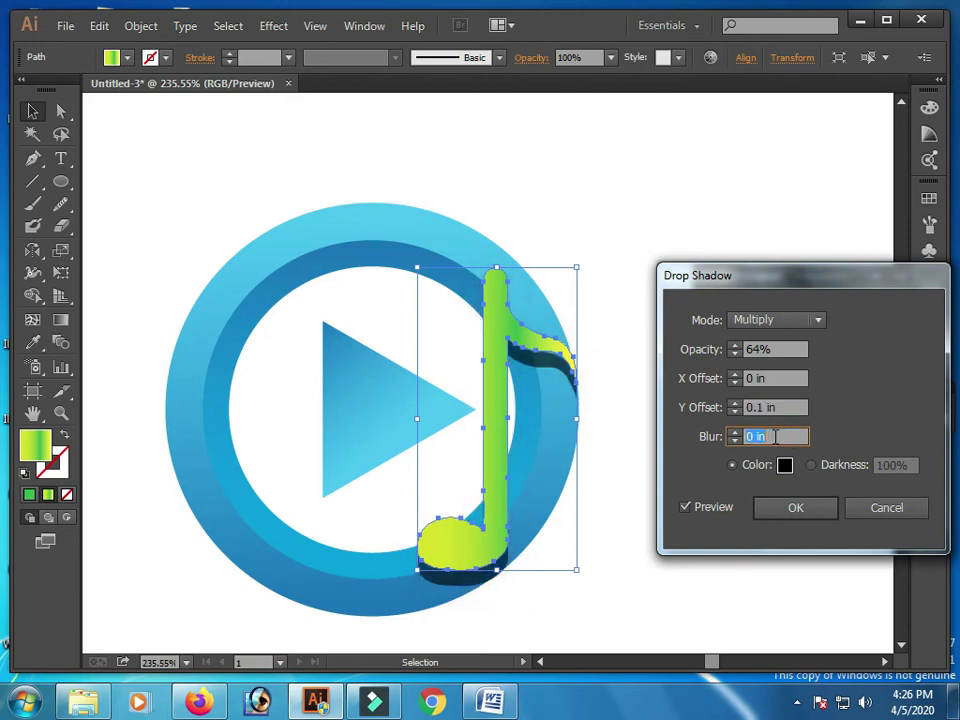
pyautogui.press('Up')
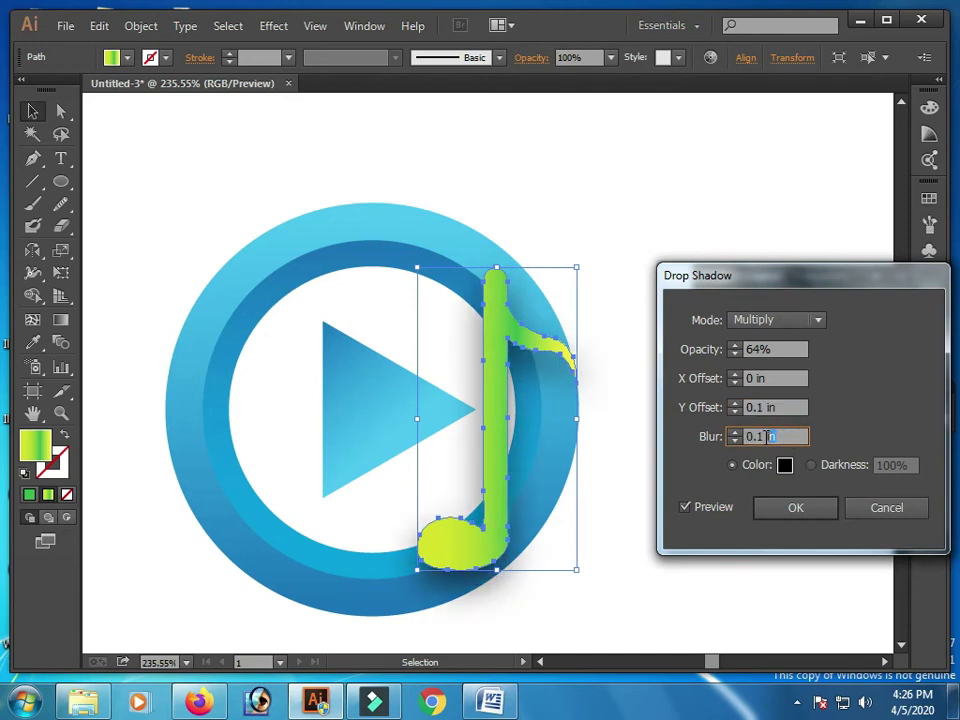
pyautogui.press('Down')
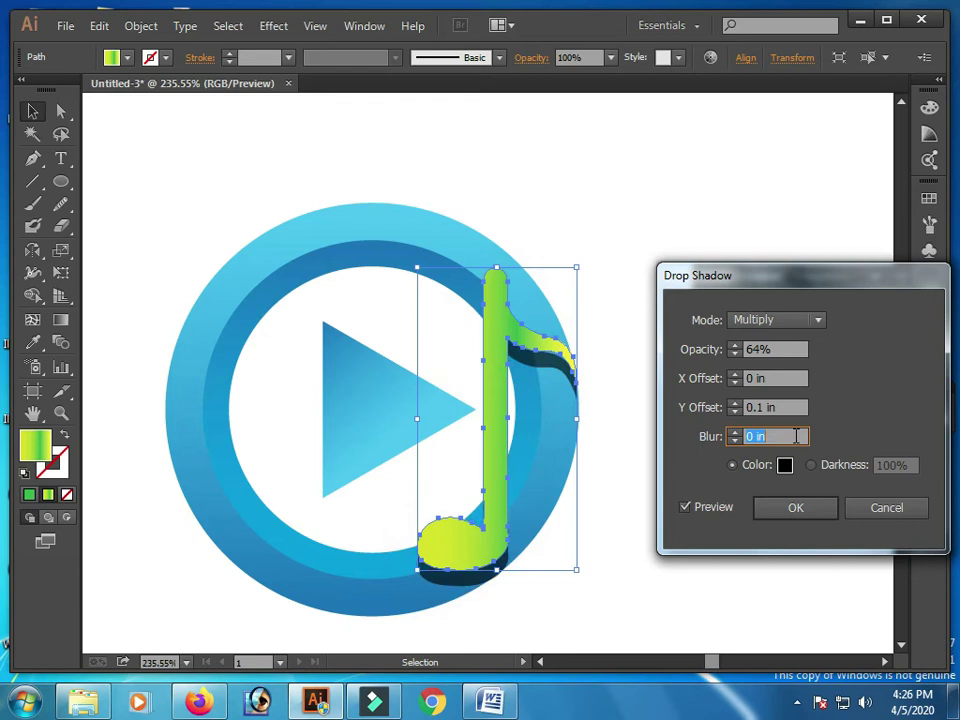
pyautogui.press('Up')
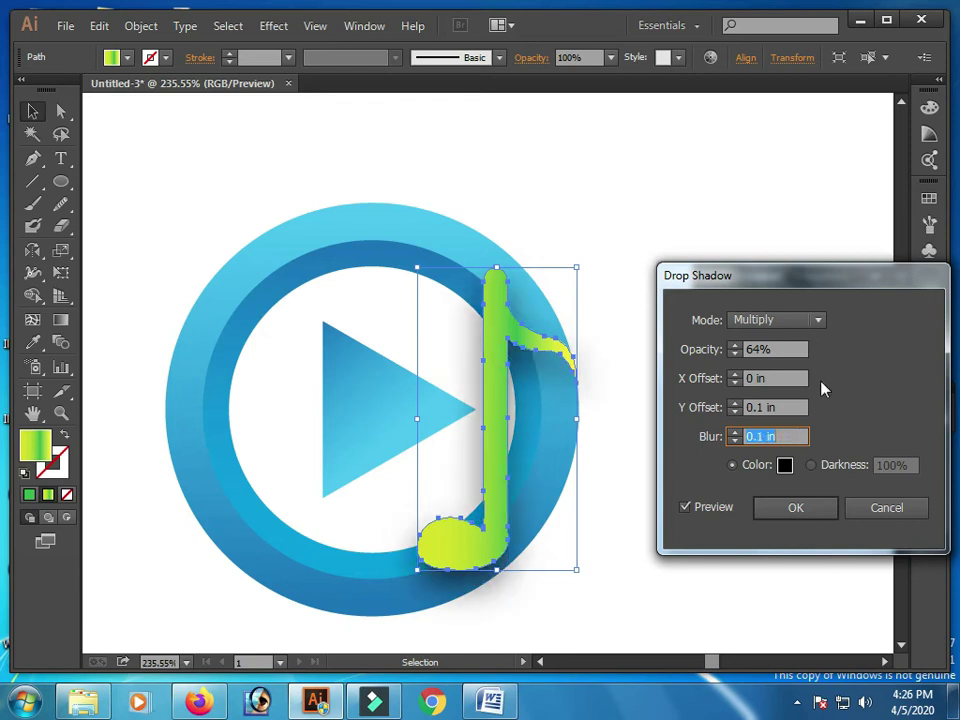
pyautogui.click(799, 512)
pyautogui.click(752, 508)
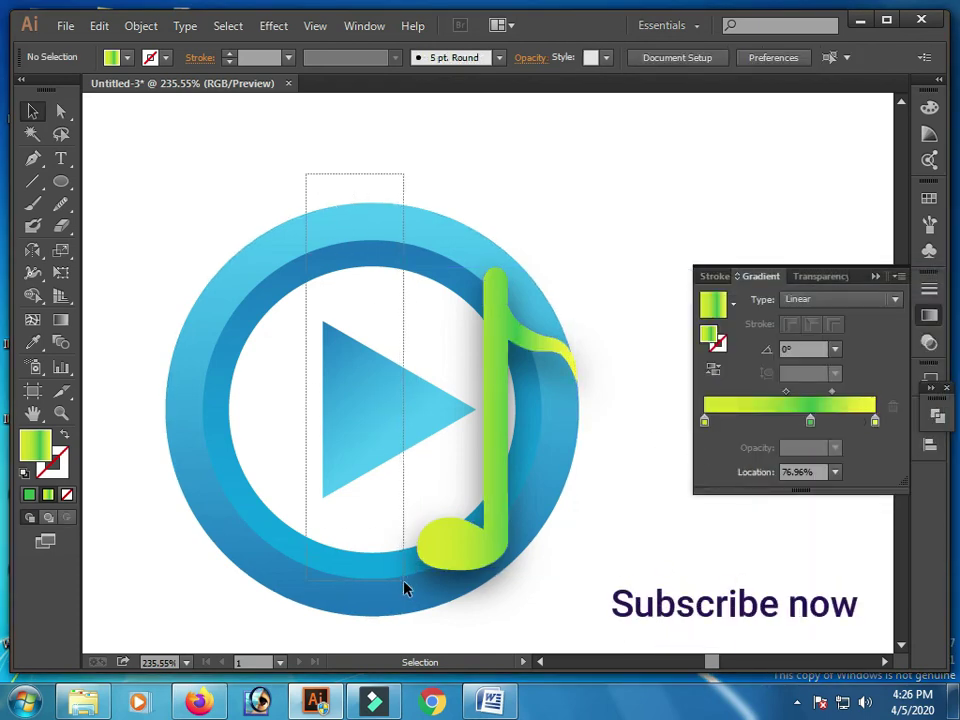
pyautogui.moveTo(367, 311); pyautogui.dragTo(406, 587)
# - Select the ring and play-button group and start a previewed Drop Shadow on it
pyautogui.click(585, 521)
pyautogui.click(548, 485)
pyautogui.click(358, 598)
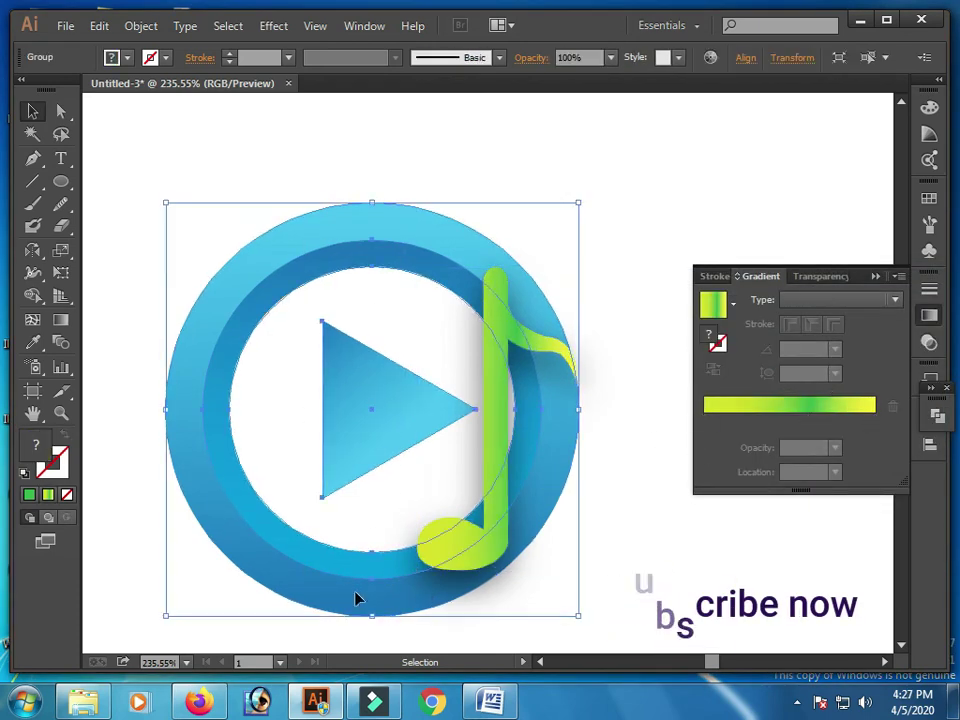
pyautogui.click(273, 25)
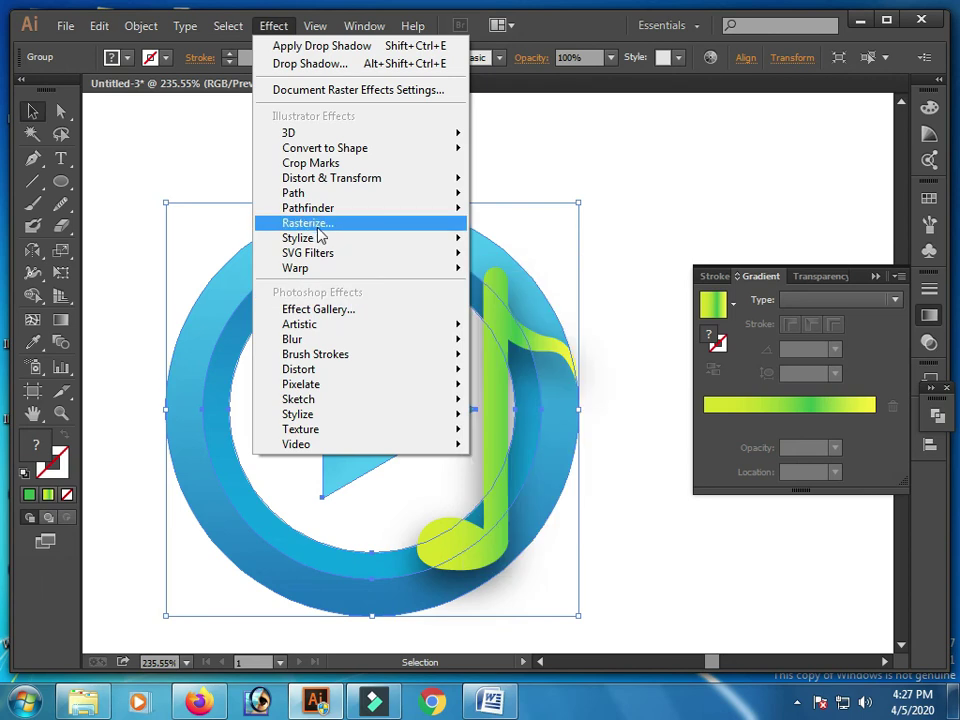
pyautogui.click(550, 241)
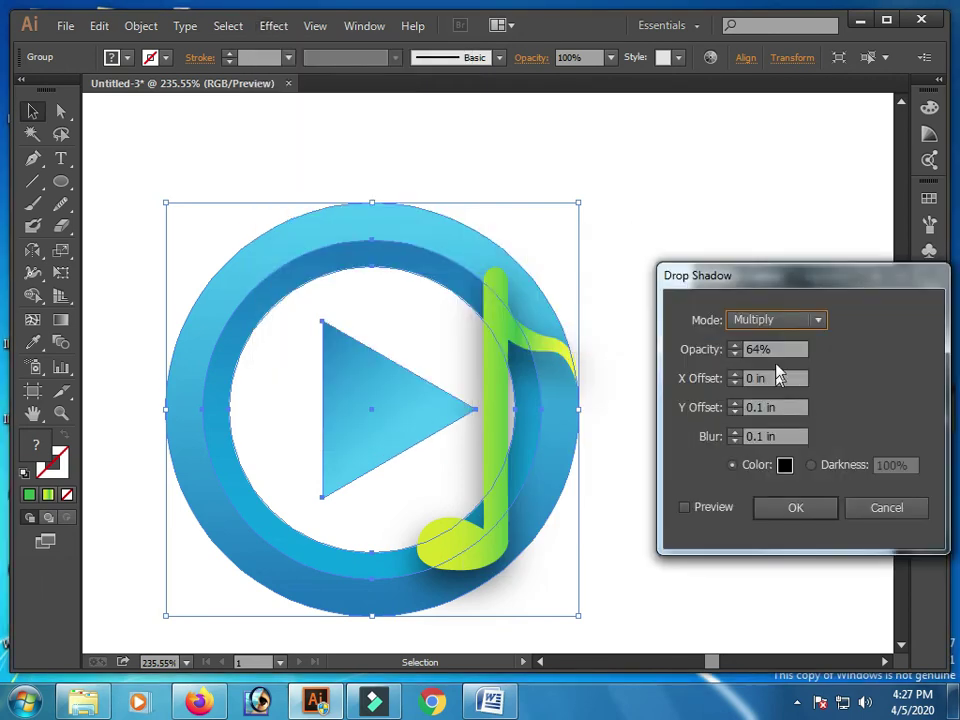
pyautogui.click(697, 510)
# - Set the ring's shadow to 0 in X offset, 0.2 in Y offset, 0.1 in blur, and apply it
pyautogui.doubleClick(773, 378)
pyautogui.press('Down')
pyautogui.press('Up')
pyautogui.doubleClick(778, 409)
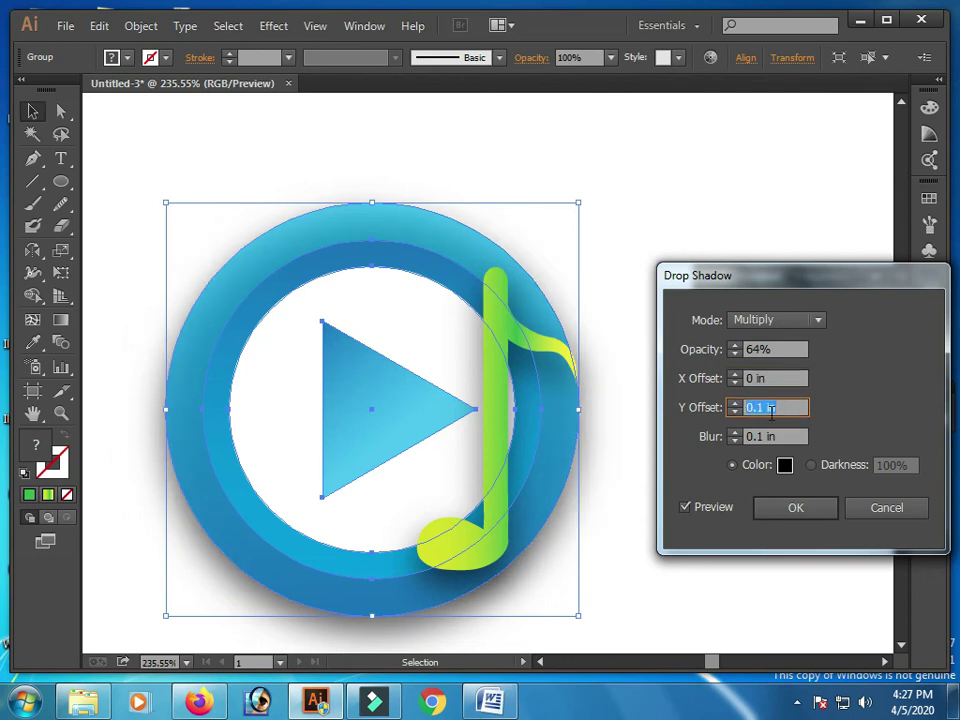
pyautogui.press('Down')
pyautogui.press('Up')
pyautogui.press('Up')
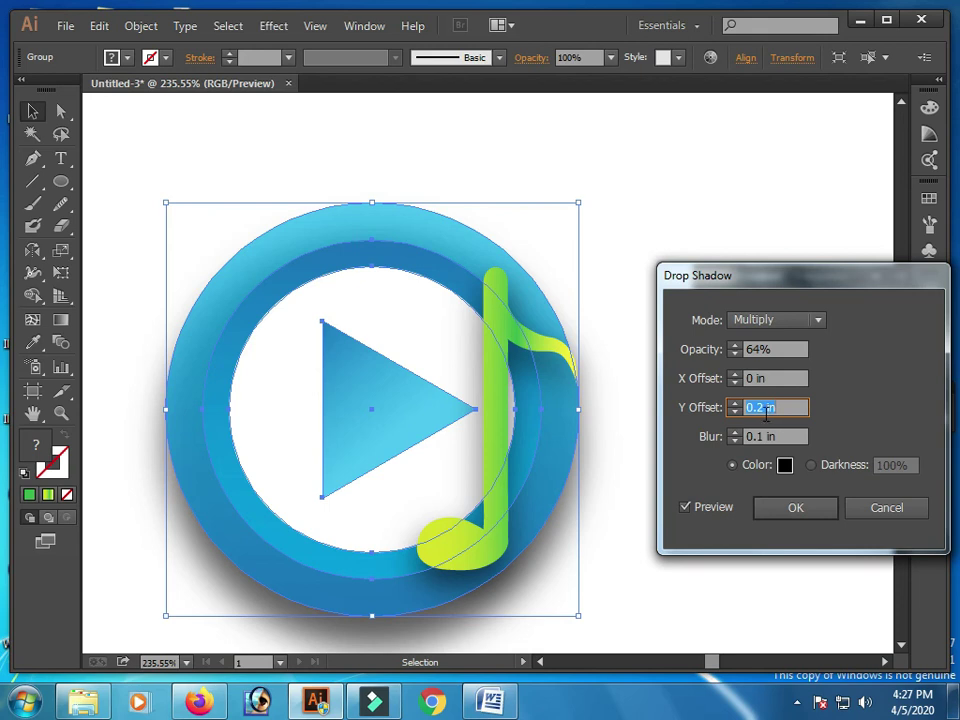
pyautogui.click(814, 508)
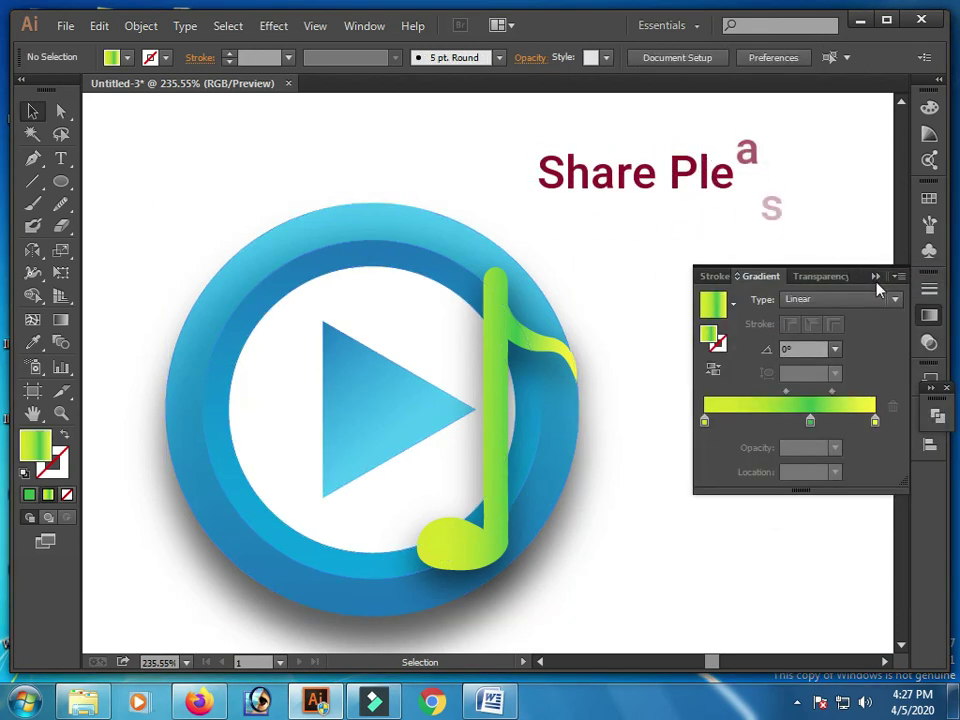
pyautogui.click(876, 279)
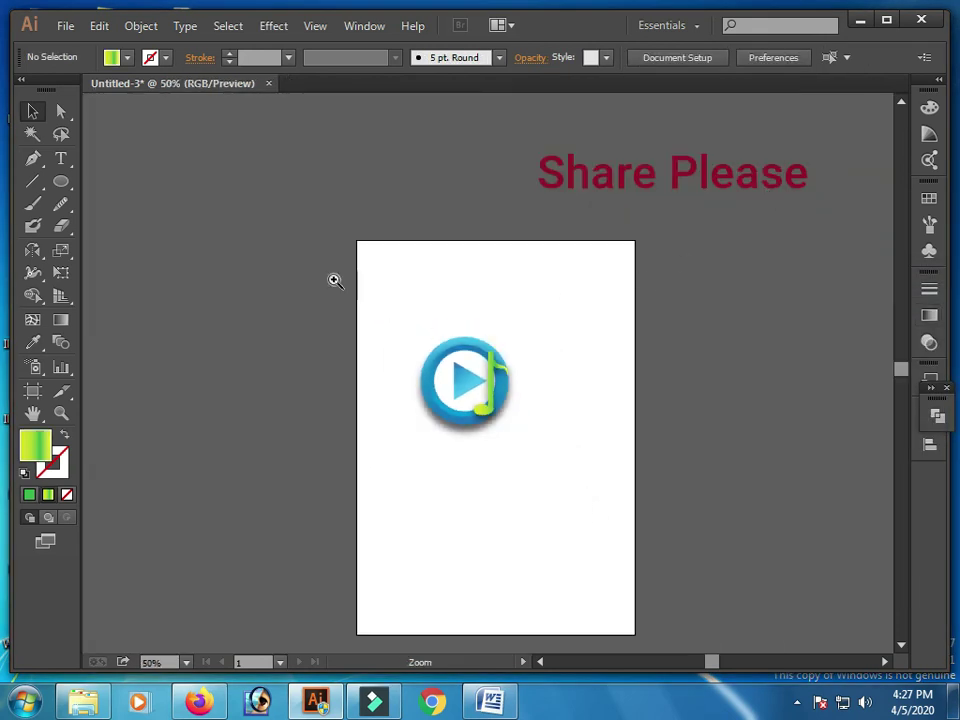
# - Draw a rectangle covering the icon and fill it with light blue from the Color Picker
pyautogui.moveTo(335, 281); pyautogui.dragTo(624, 506)
pyautogui.moveTo(61, 181); pyautogui.dragTo(150, 180)
pyautogui.moveTo(201, 122); pyautogui.dragTo(686, 609)
pyautogui.click(127, 58)
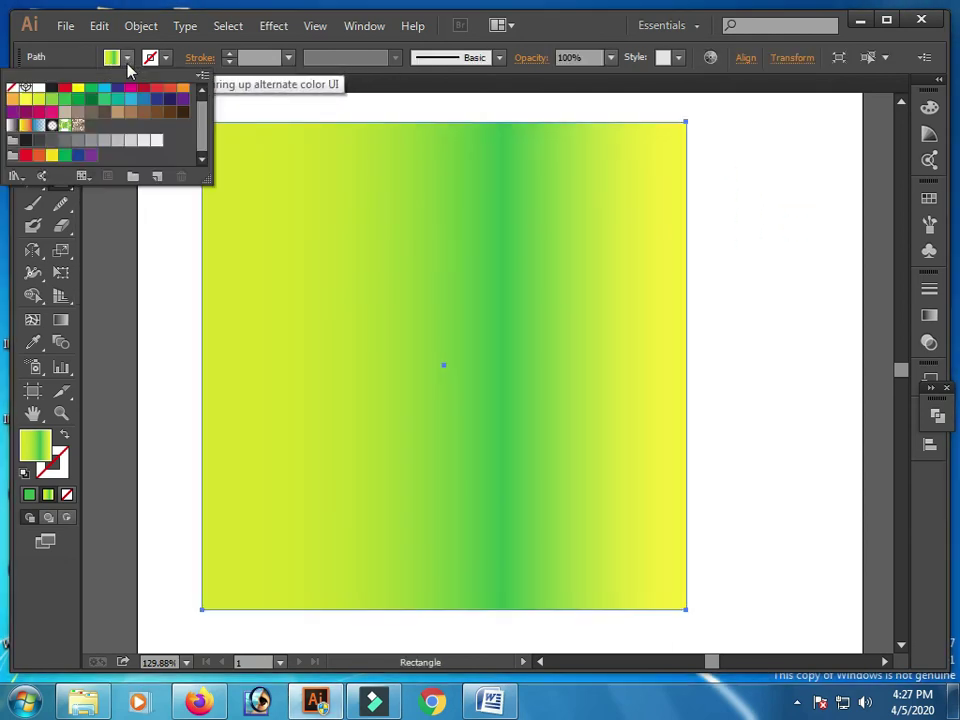
pyautogui.click(137, 100)
pyautogui.doubleClick(35, 445)
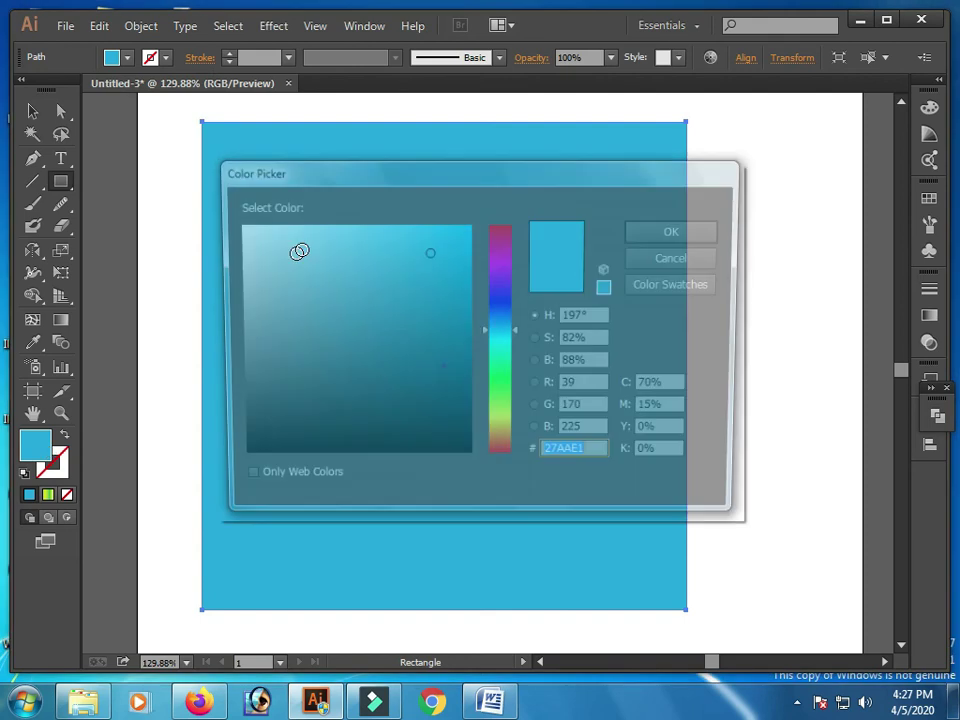
pyautogui.click(304, 231)
pyautogui.click(668, 231)
# - Send the light-blue rectangle to the back behind the icon
pyautogui.press('v')
pyautogui.rightClick(246, 159)
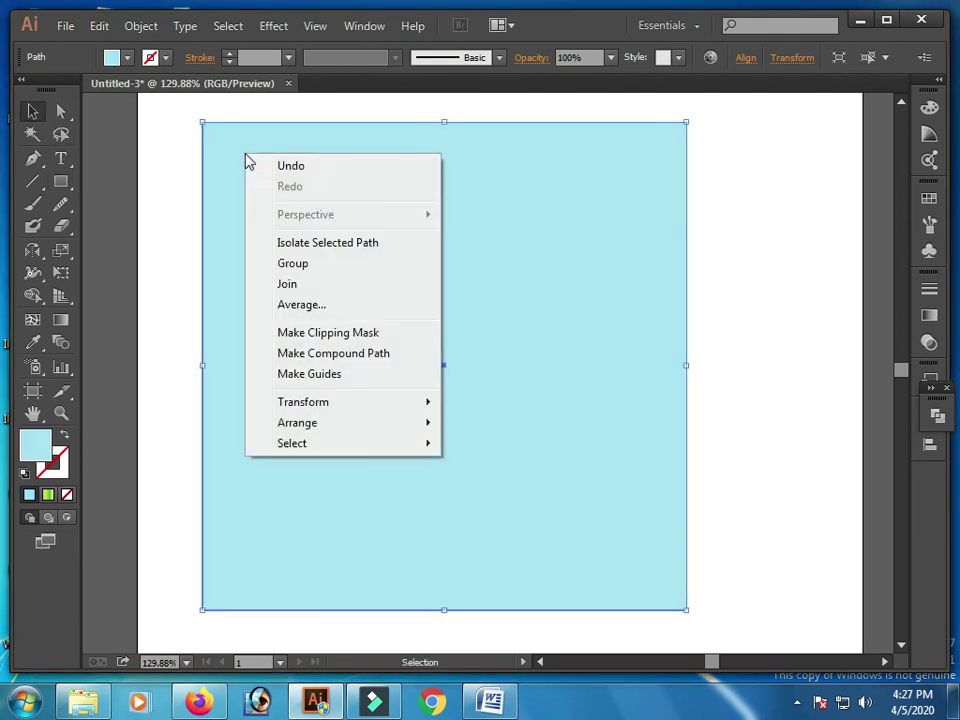
pyautogui.click(525, 486)
pyautogui.click(789, 409)
pyautogui.press('z')
pyautogui.moveTo(247, 202); pyautogui.dragTo(641, 587)
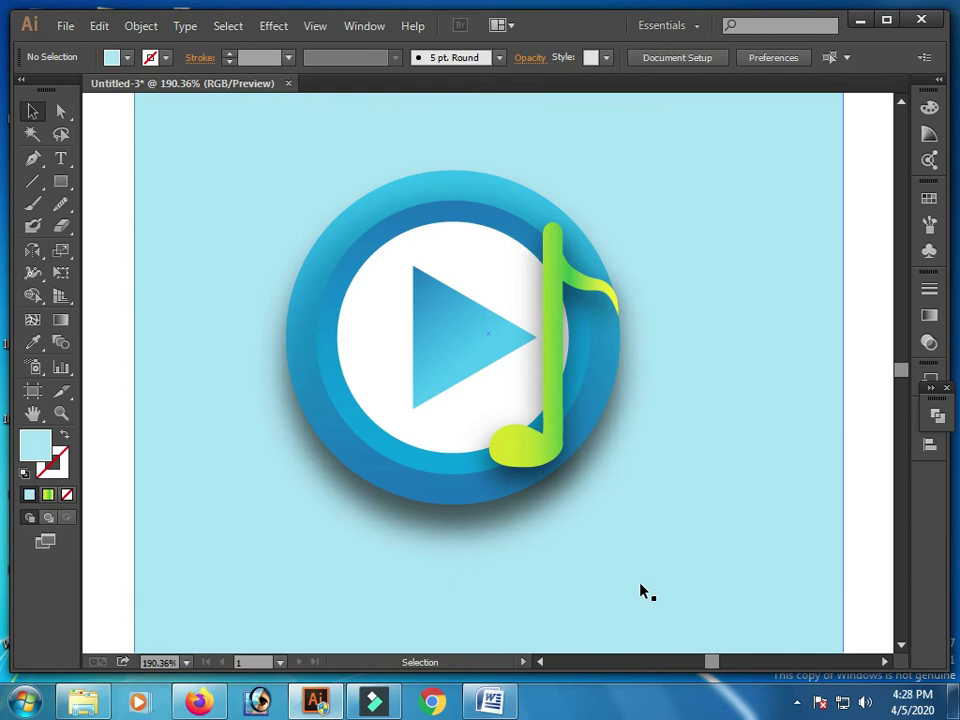
# - Type 'MUSIC ICON' below the icon, enlarge it, and give it a 1 pt black stroke
pyautogui.scroll(-1, 641, 590)
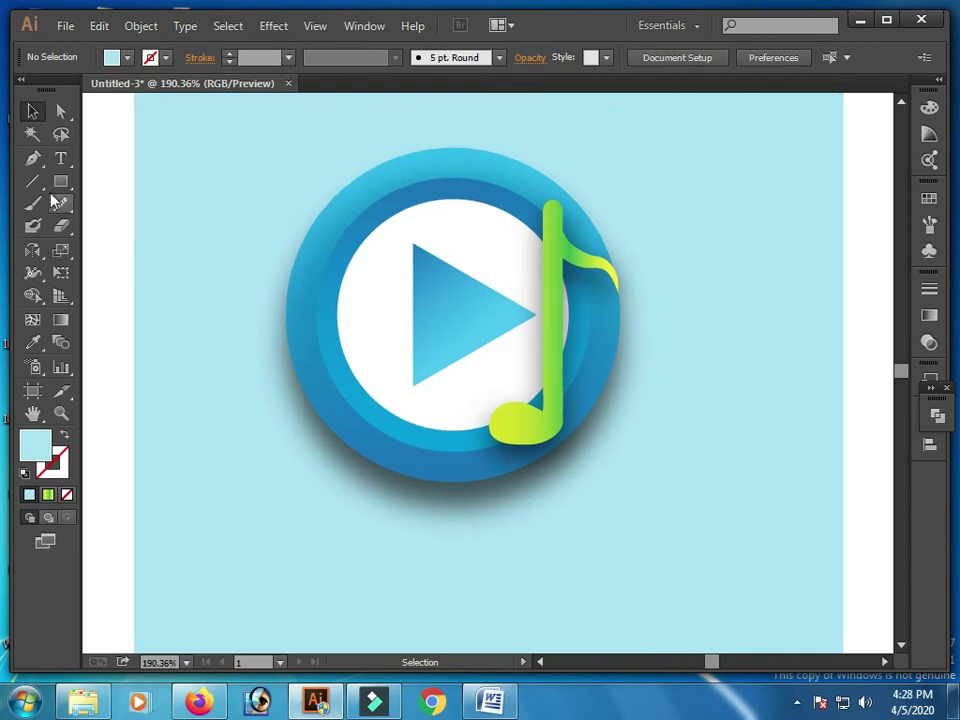
pyautogui.press('t')
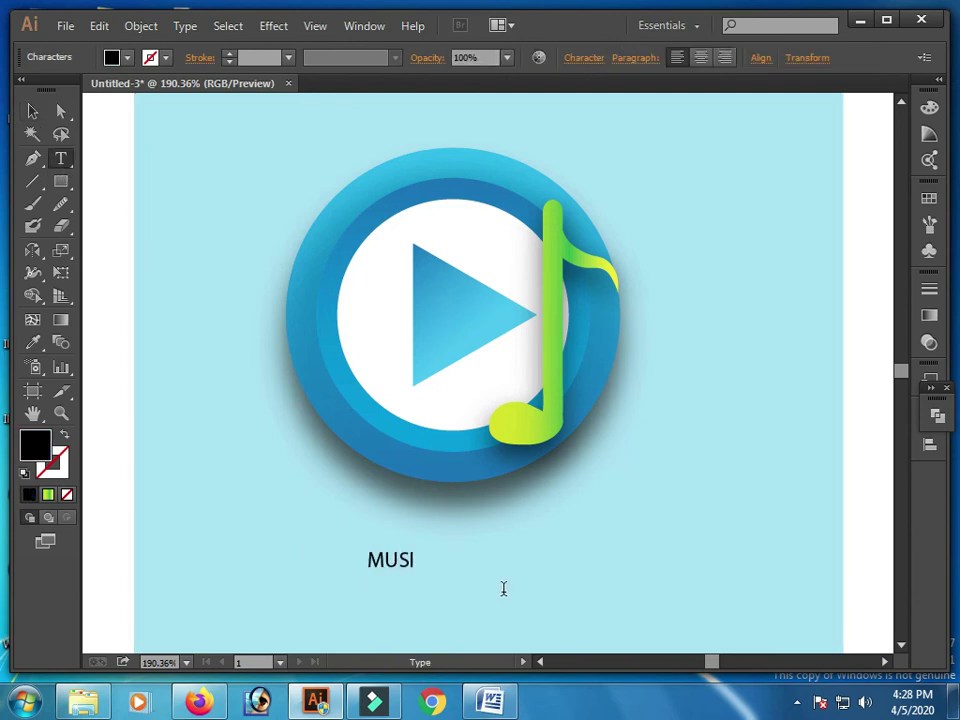
pyautogui.write('MUSIC ICON')
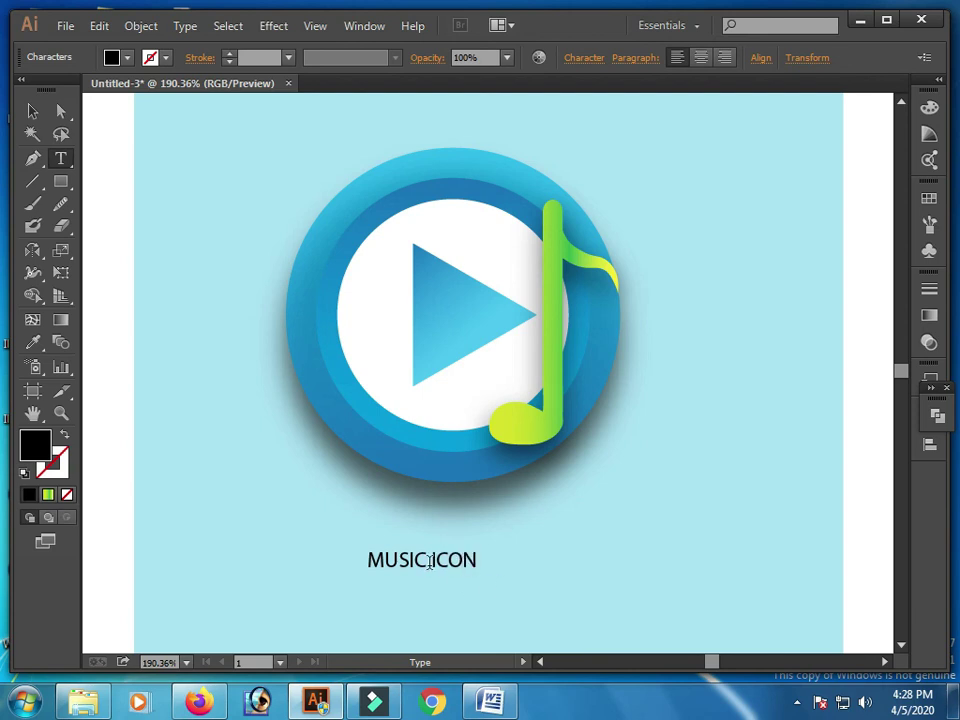
pyautogui.click(430, 562)
pyautogui.click(32, 110)
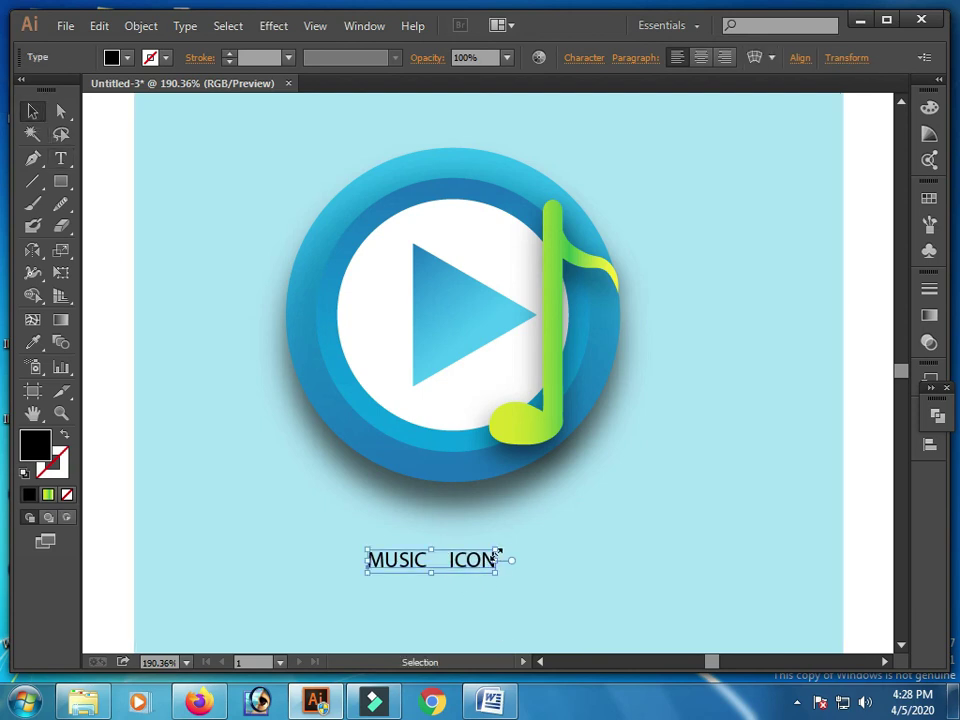
pyautogui.moveTo(497, 552); pyautogui.dragTo(570, 539)
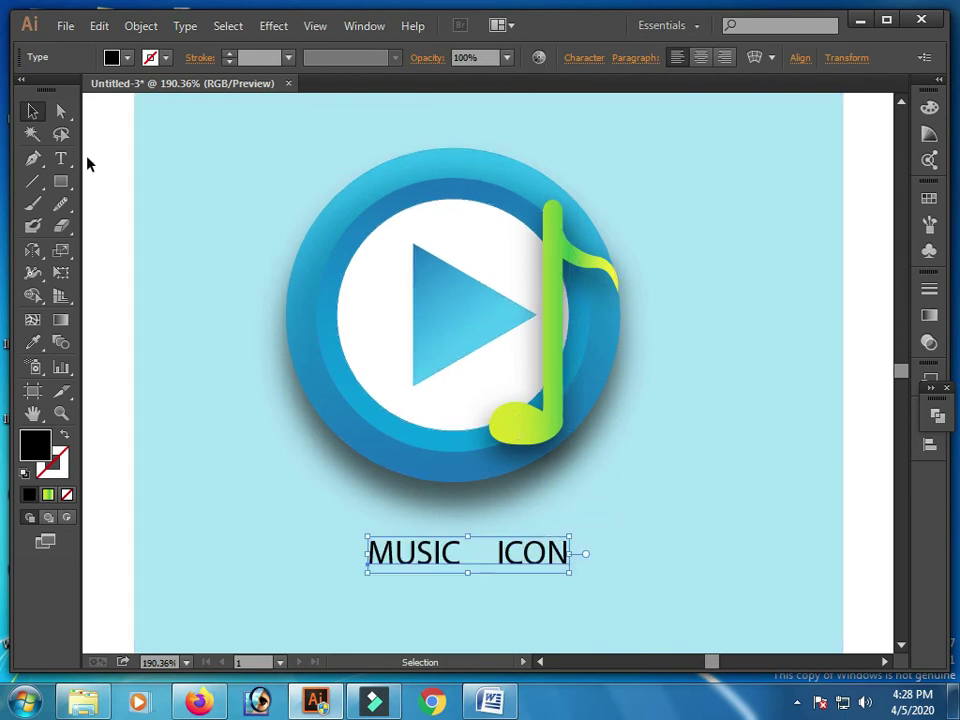
pyautogui.click(64, 476)
pyautogui.click(92, 548)
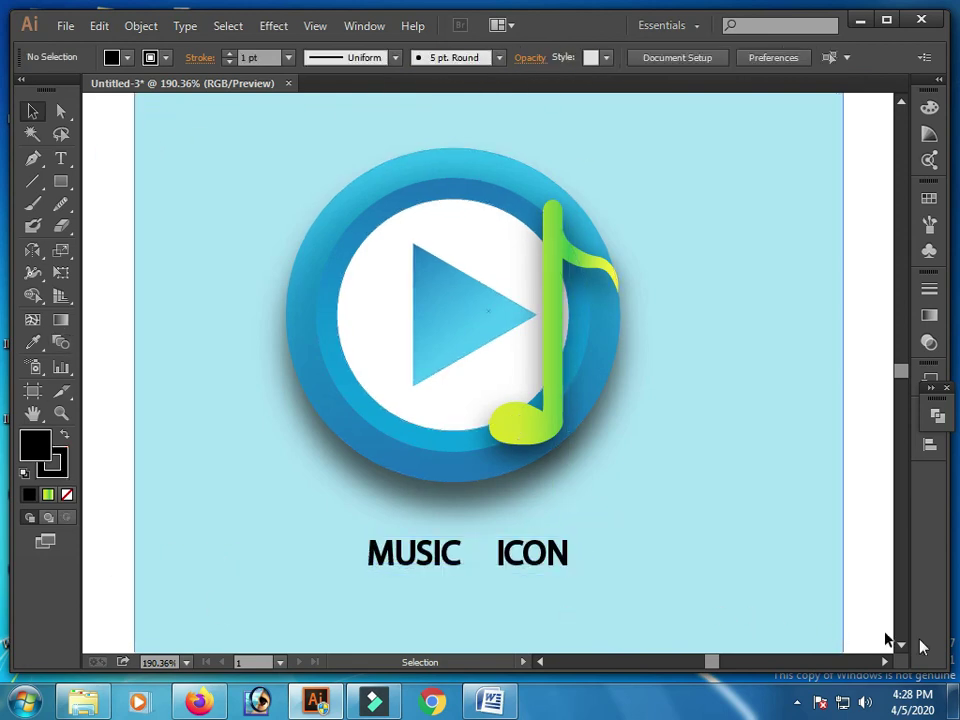